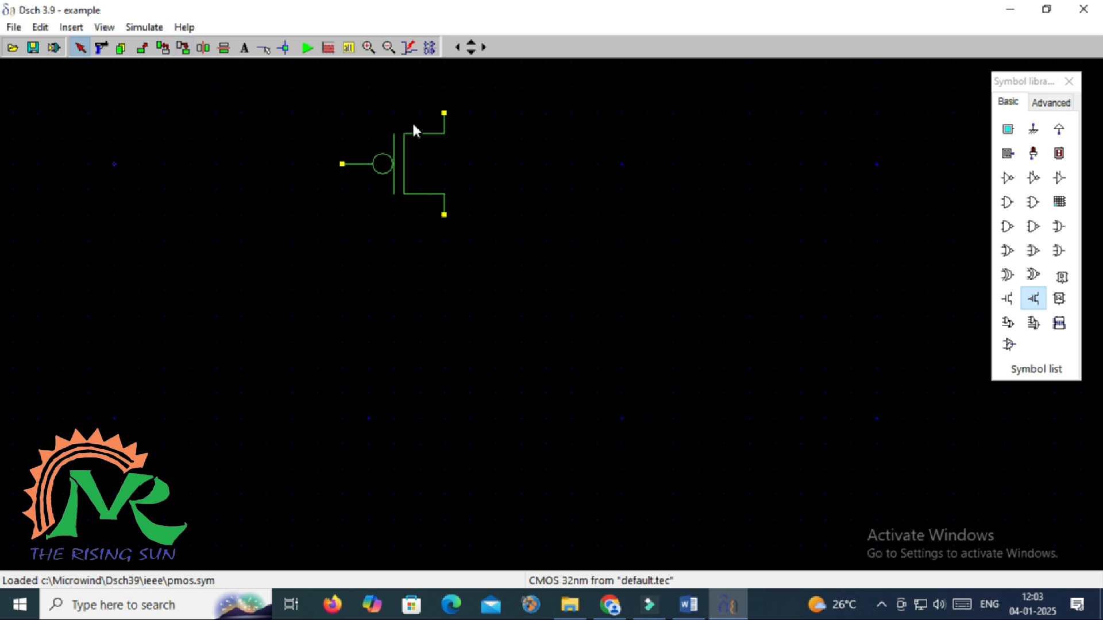
Copy the PMOS to its right and show pin names, title, name and W/L on the left one
{"action": "left_click", "coordinate": [121, 48]}
{"action": "left_click_drag", "start_coordinate": [429, 186], "coordinate": [561, 183]}
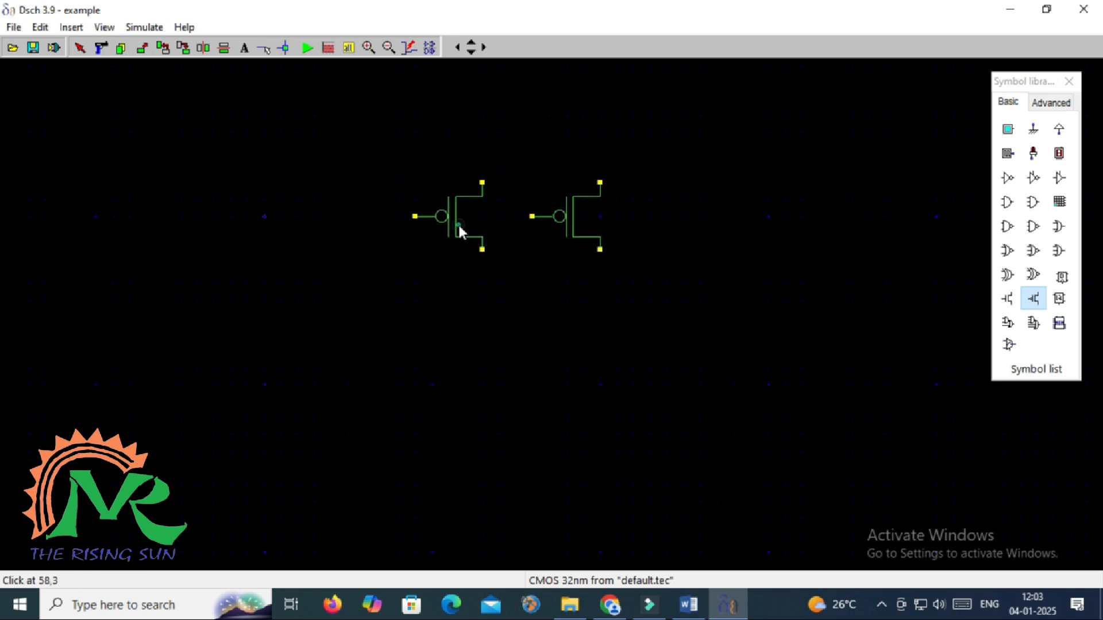
{"action": "double_click", "coordinate": [459, 226]}
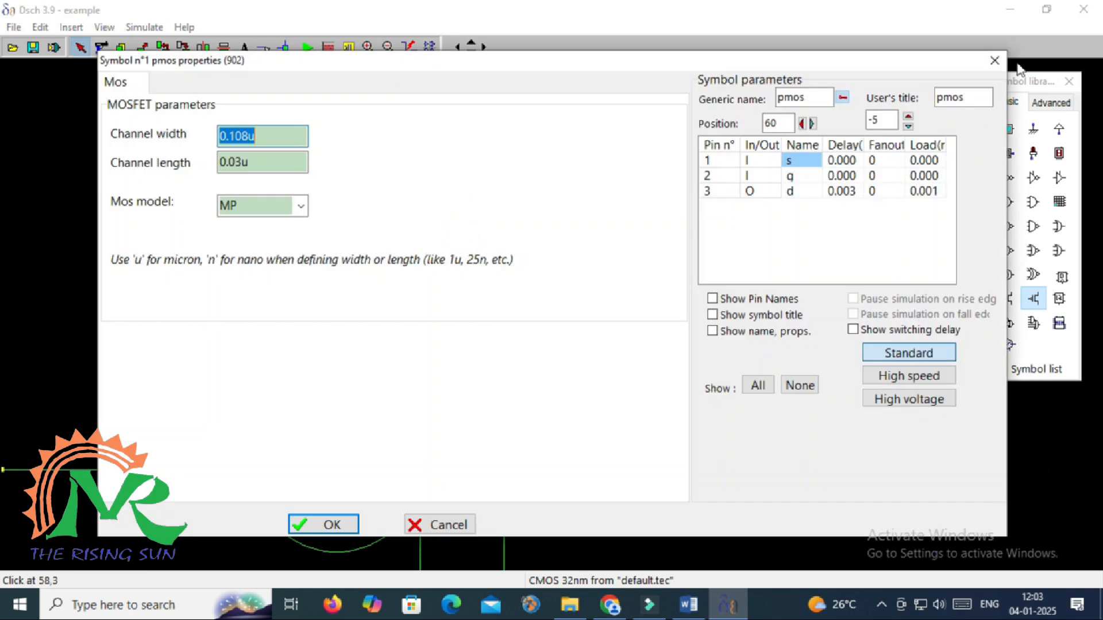
{"action": "left_click", "coordinate": [763, 300]}
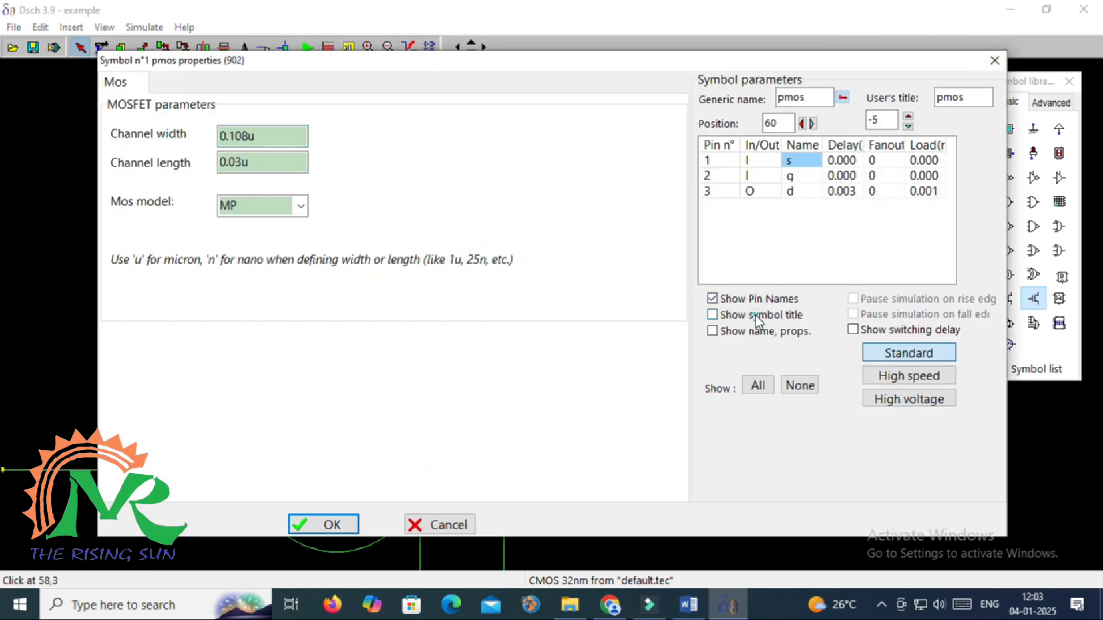
{"action": "left_click", "coordinate": [755, 315]}
{"action": "left_click", "coordinate": [741, 332]}
{"action": "left_click", "coordinate": [327, 524]}
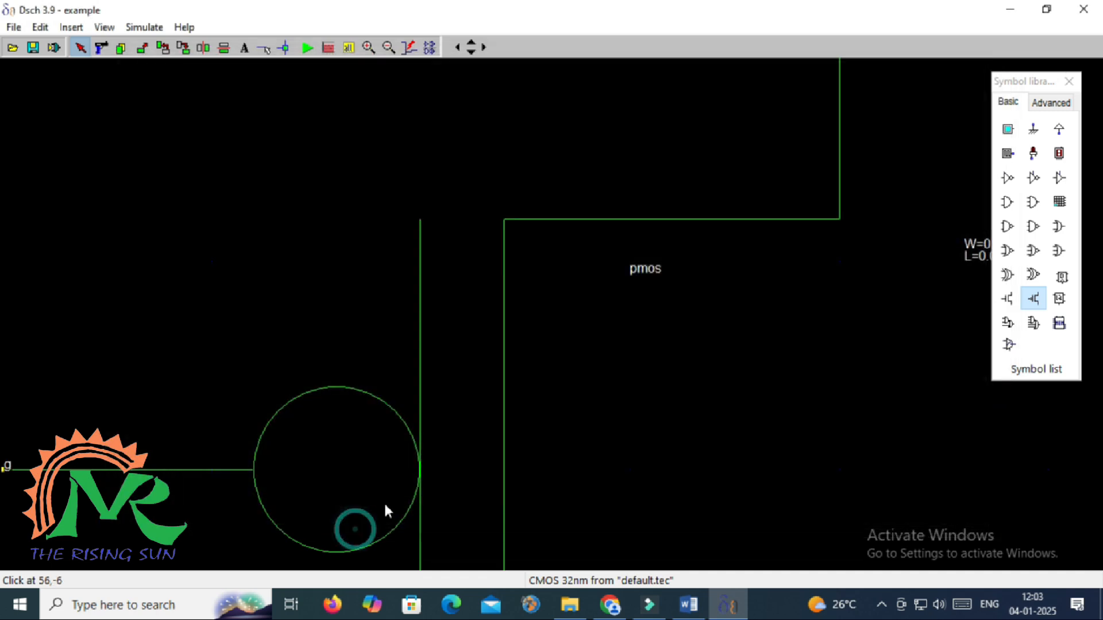
Zoom out and show the symbol title, name and W/L sizes on the right PMOS
{"action": "left_click", "coordinate": [389, 48]}
{"action": "left_click", "coordinate": [389, 48]}
{"action": "left_click", "coordinate": [389, 48]}
{"action": "left_click", "coordinate": [388, 48]}
{"action": "left_click", "coordinate": [389, 48]}
{"action": "left_click", "coordinate": [389, 48]}
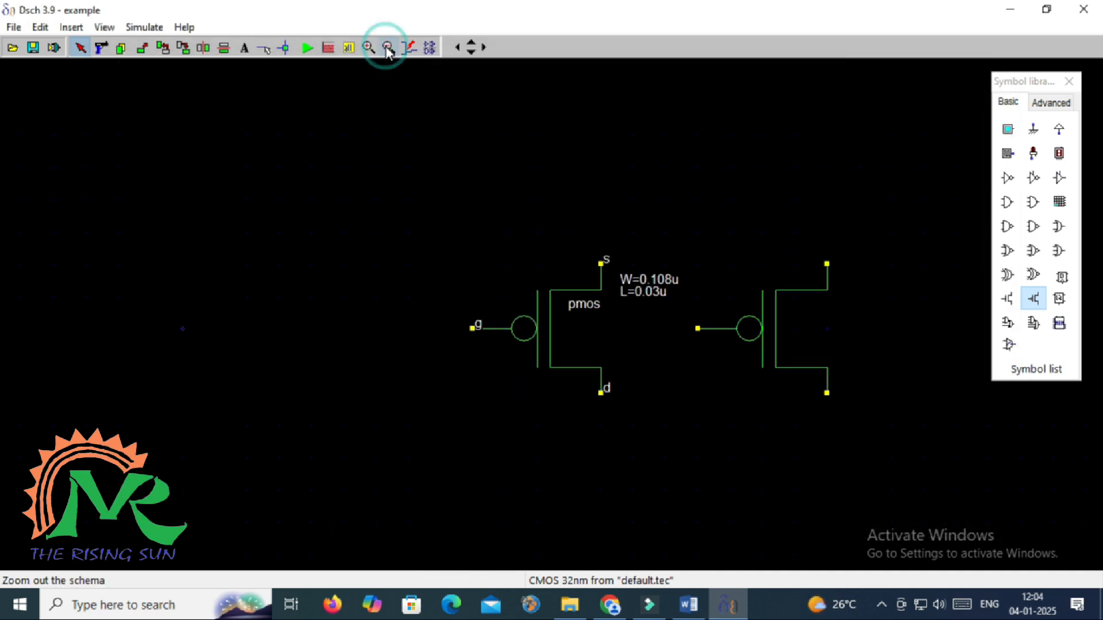
{"action": "left_click", "coordinate": [389, 48]}
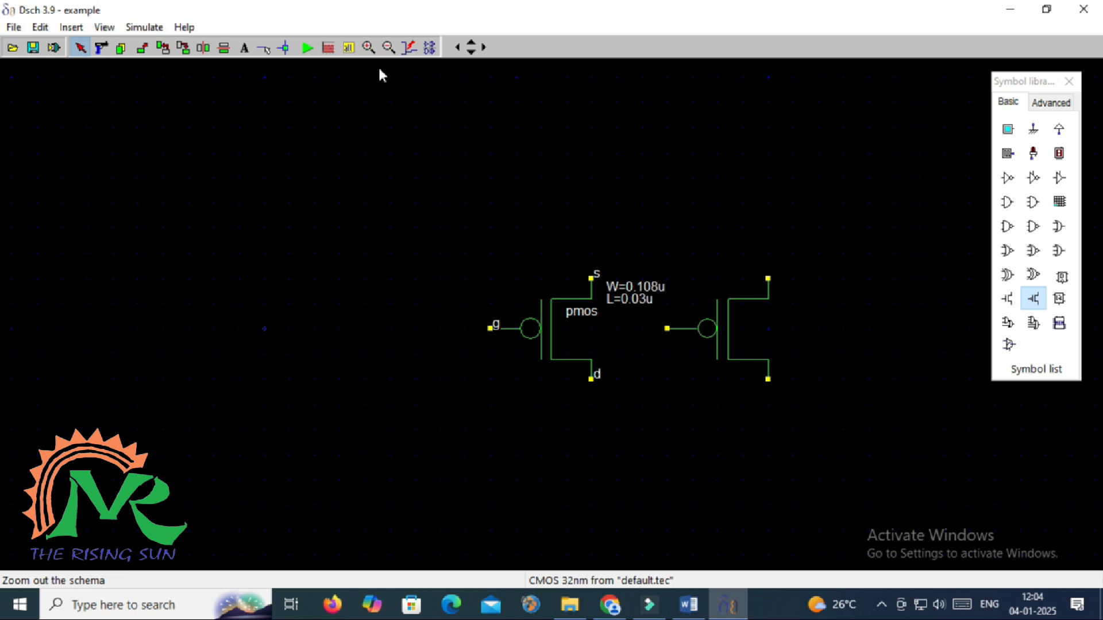
{"action": "left_click", "coordinate": [358, 206]}
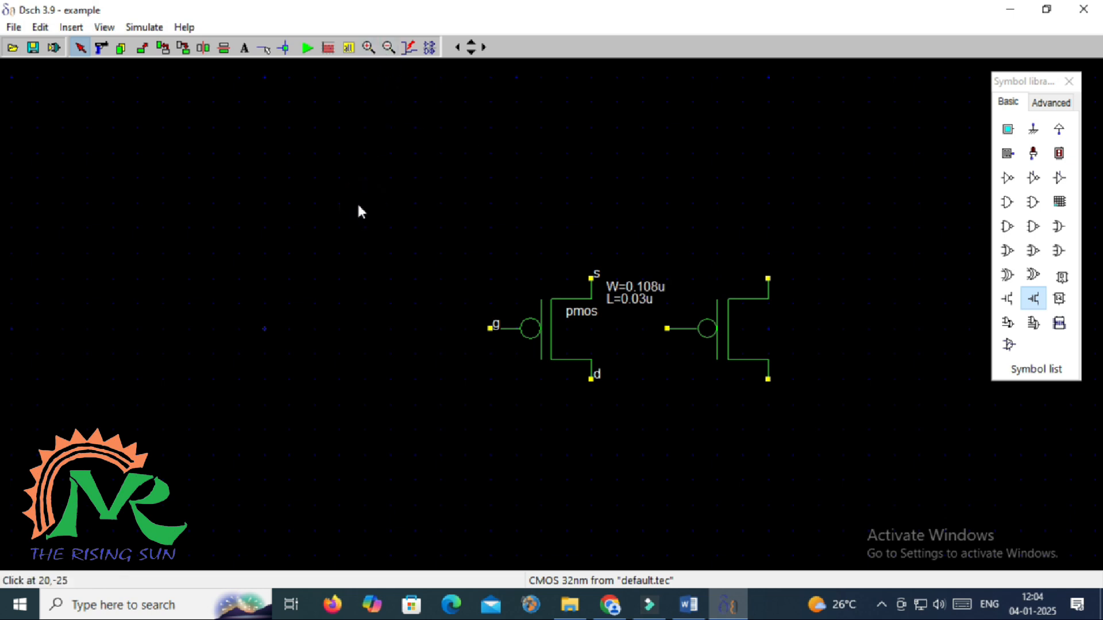
{"action": "left_click", "coordinate": [388, 48]}
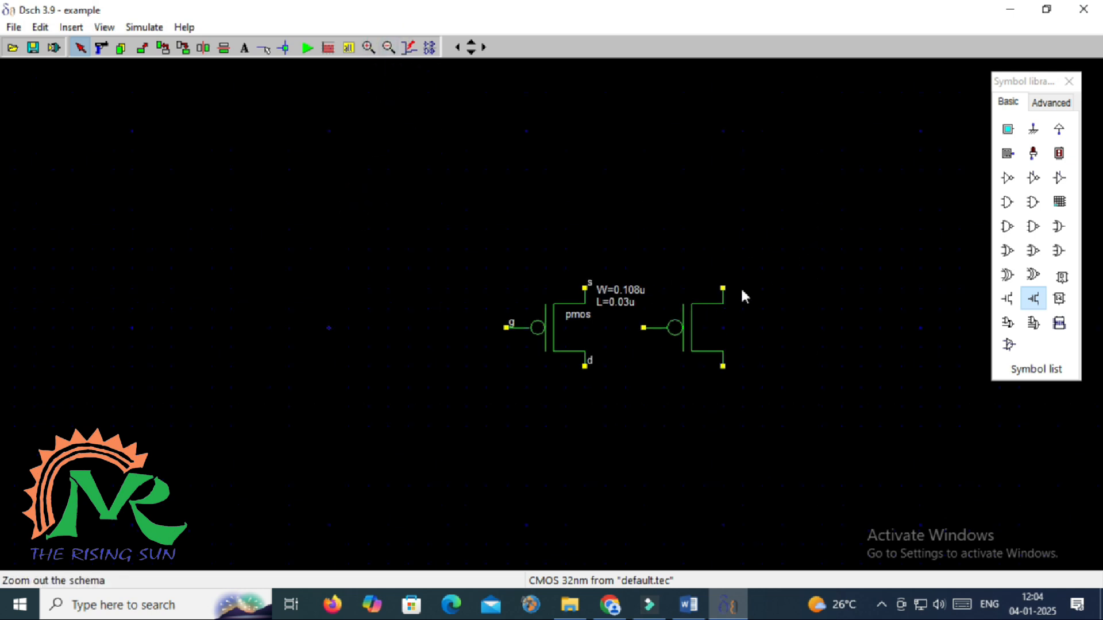
{"action": "double_click", "coordinate": [692, 322]}
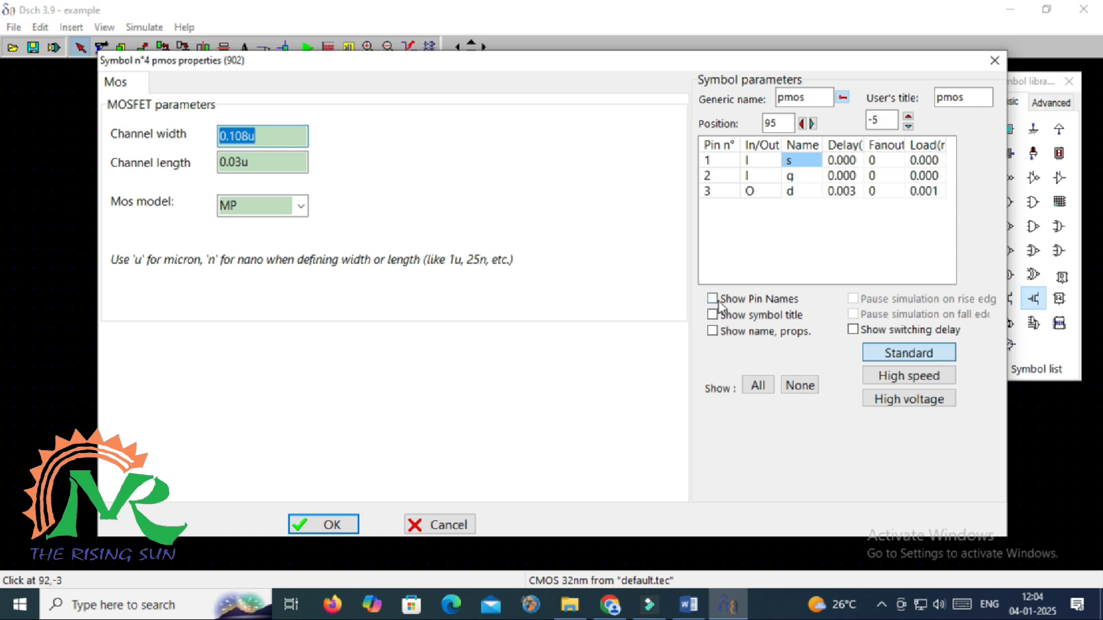
{"action": "left_click", "coordinate": [712, 315]}
{"action": "left_click", "coordinate": [713, 331]}
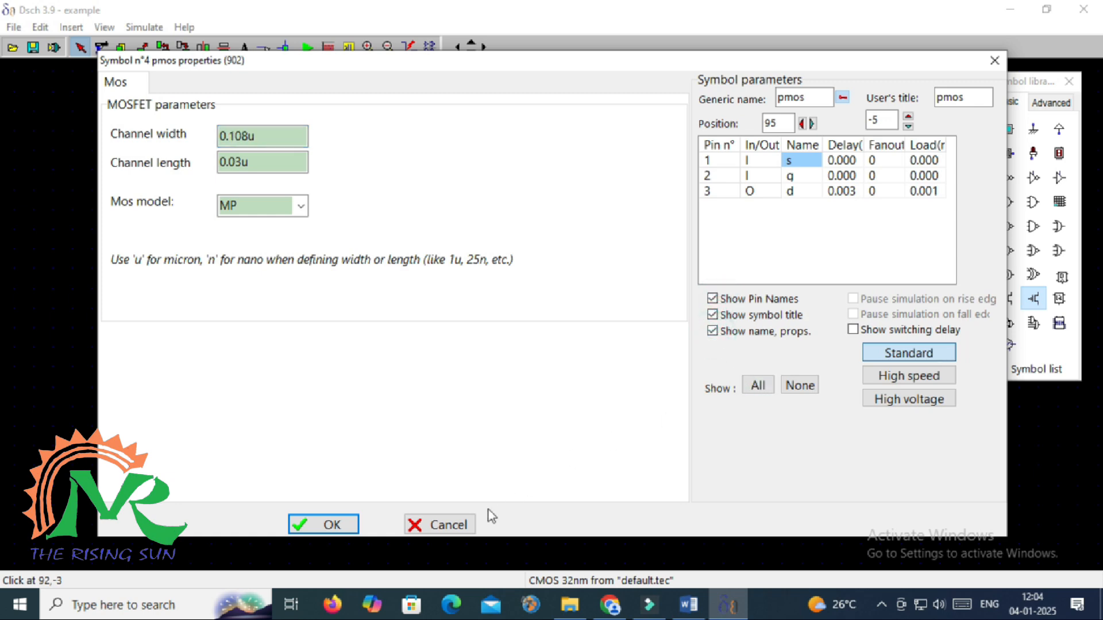
{"action": "left_click", "coordinate": [310, 524]}
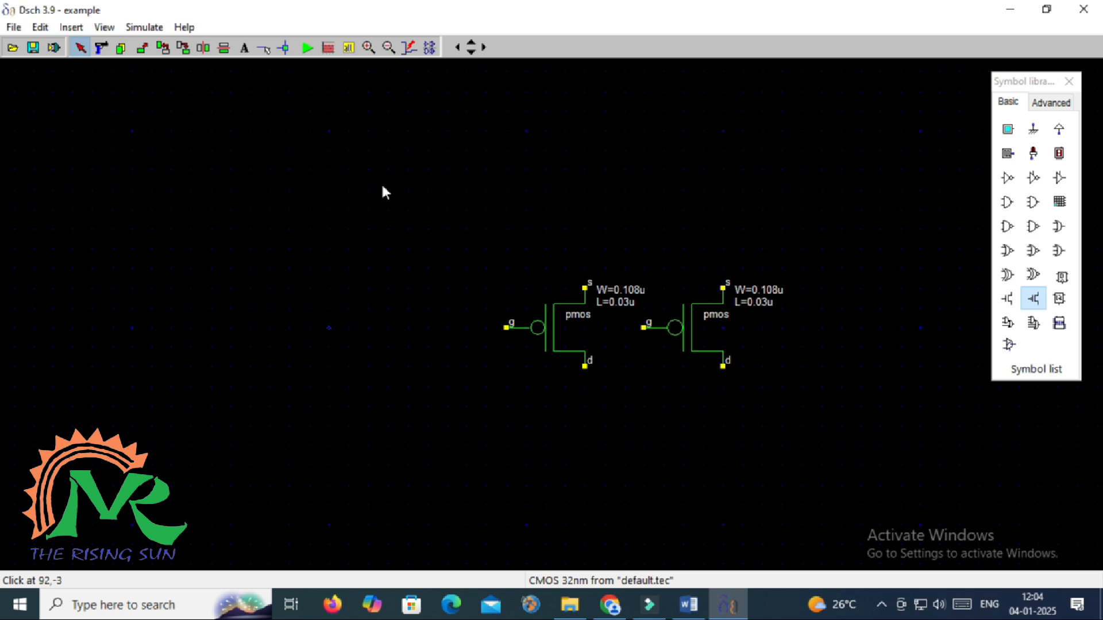
Move the PMOS pair up-left and place an NMOS transistor below it
{"action": "left_click", "coordinate": [142, 48]}
{"action": "left_click_drag", "start_coordinate": [480, 221], "coordinate": [650, 271]}
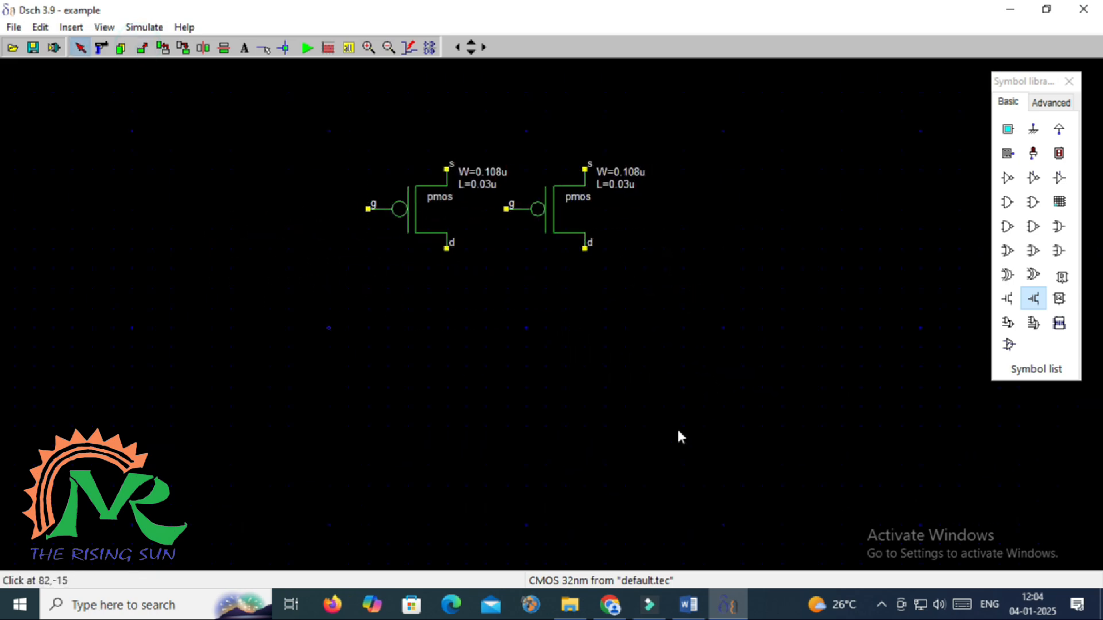
{"action": "left_click", "coordinate": [649, 453]}
{"action": "left_click", "coordinate": [1008, 300]}
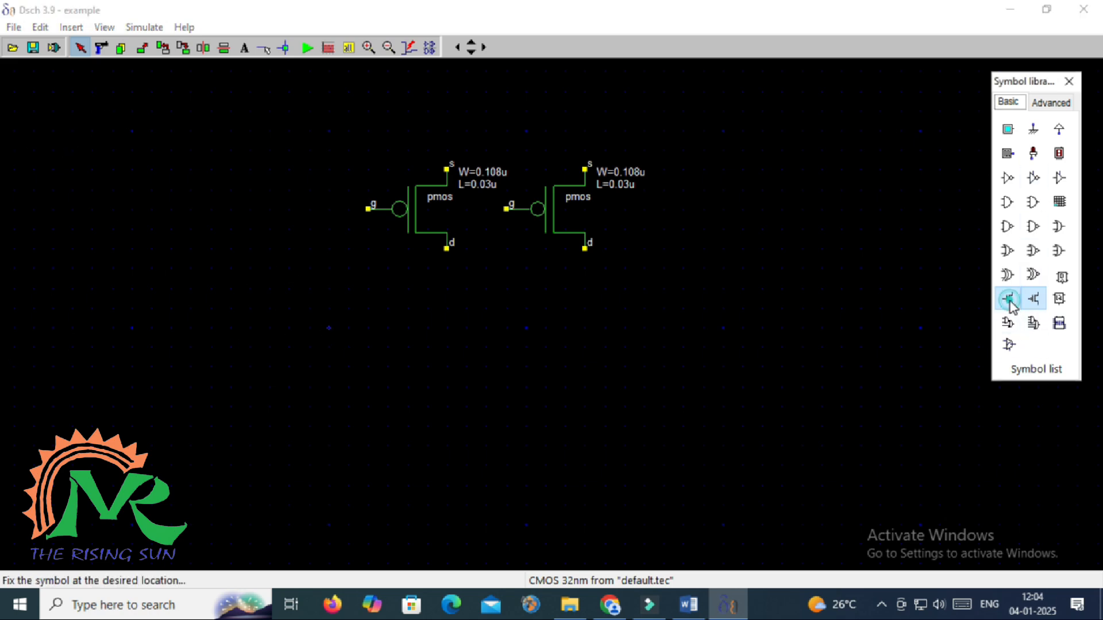
{"action": "left_click", "coordinate": [543, 373]}
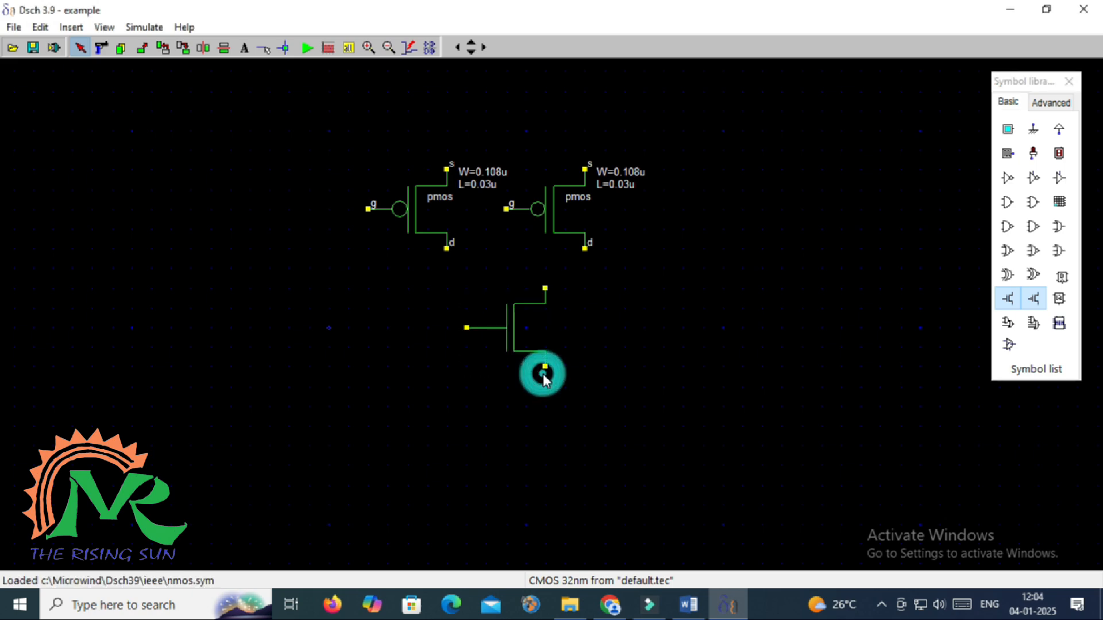
{"action": "left_click_drag", "start_coordinate": [509, 328], "coordinate": [483, 347]}
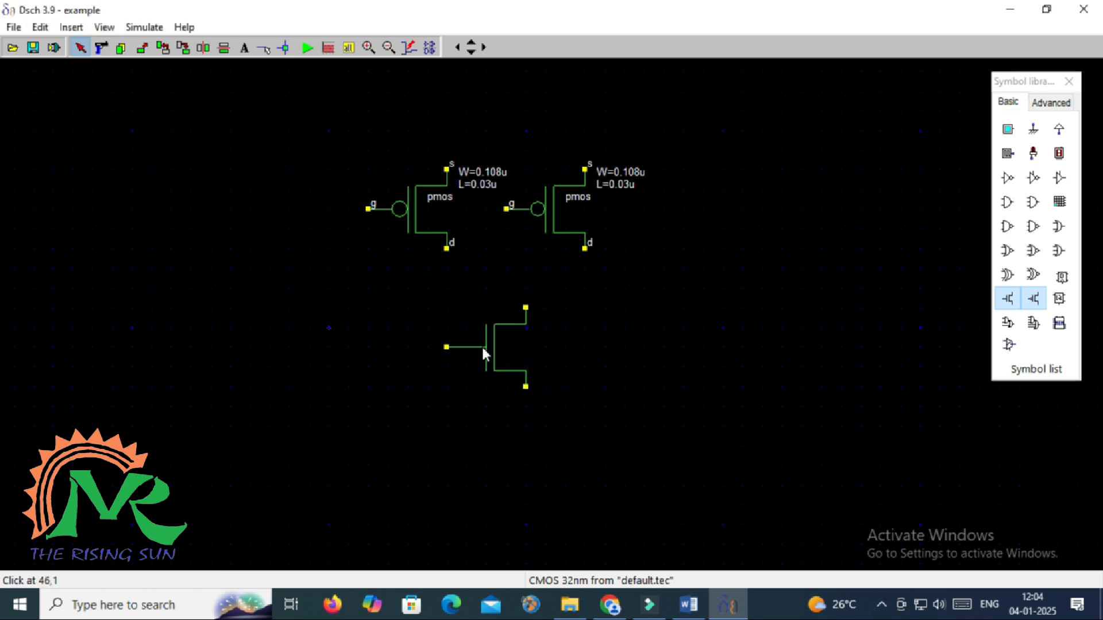
Copy the NMOS directly below and show pin names, title and W/L on the upper NMOS
{"action": "left_click", "coordinate": [122, 49]}
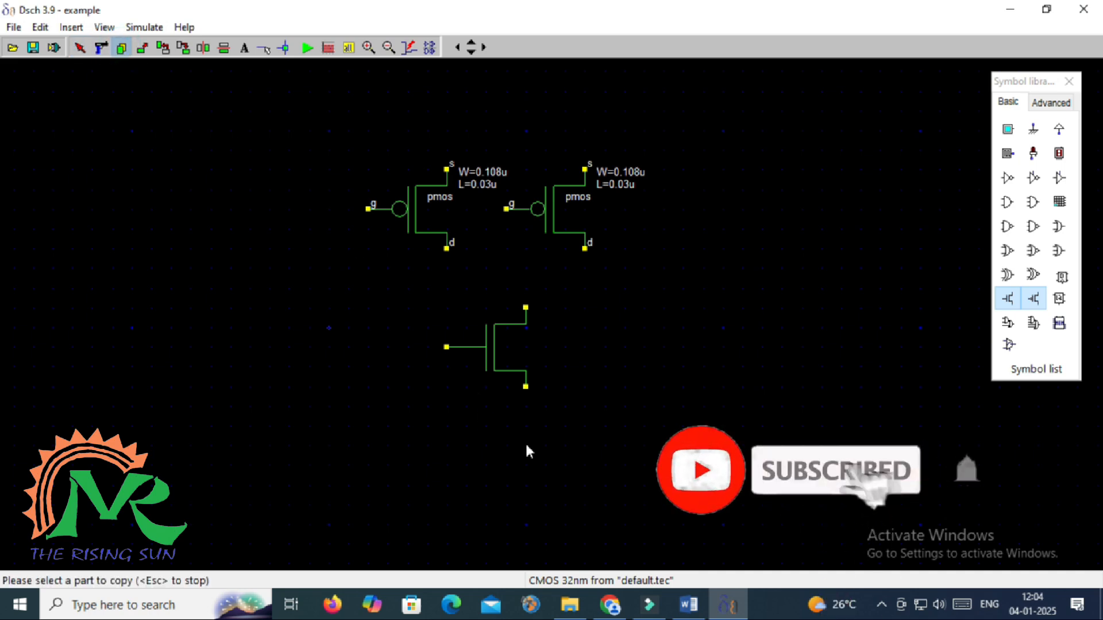
{"action": "left_click", "coordinate": [505, 367]}
{"action": "left_click", "coordinate": [504, 467]}
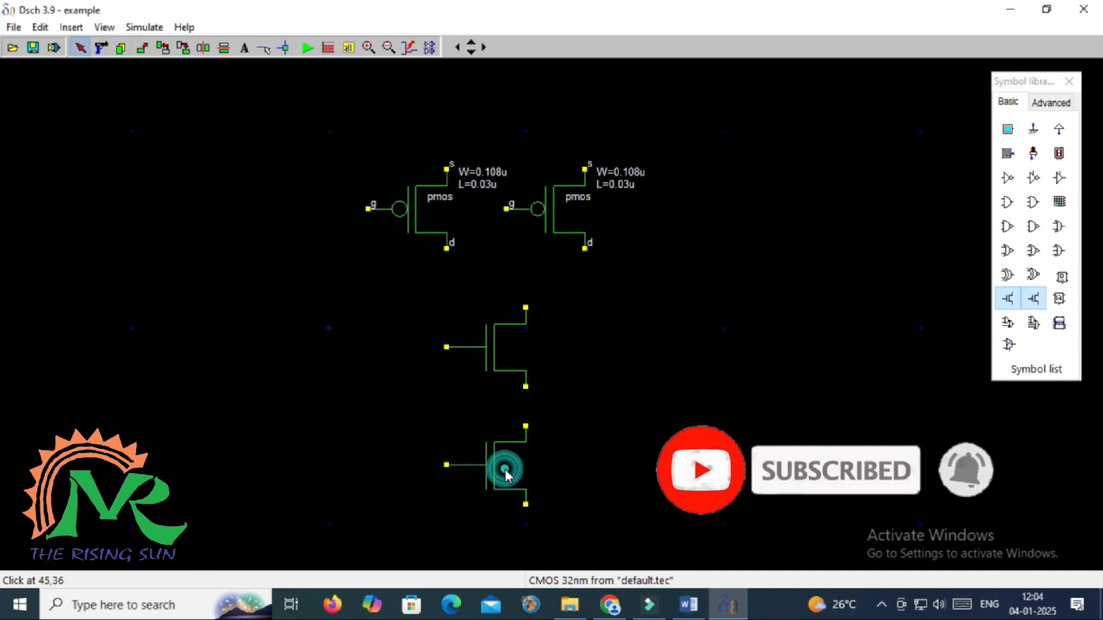
{"action": "double_click", "coordinate": [506, 348]}
{"action": "left_click", "coordinate": [714, 299]}
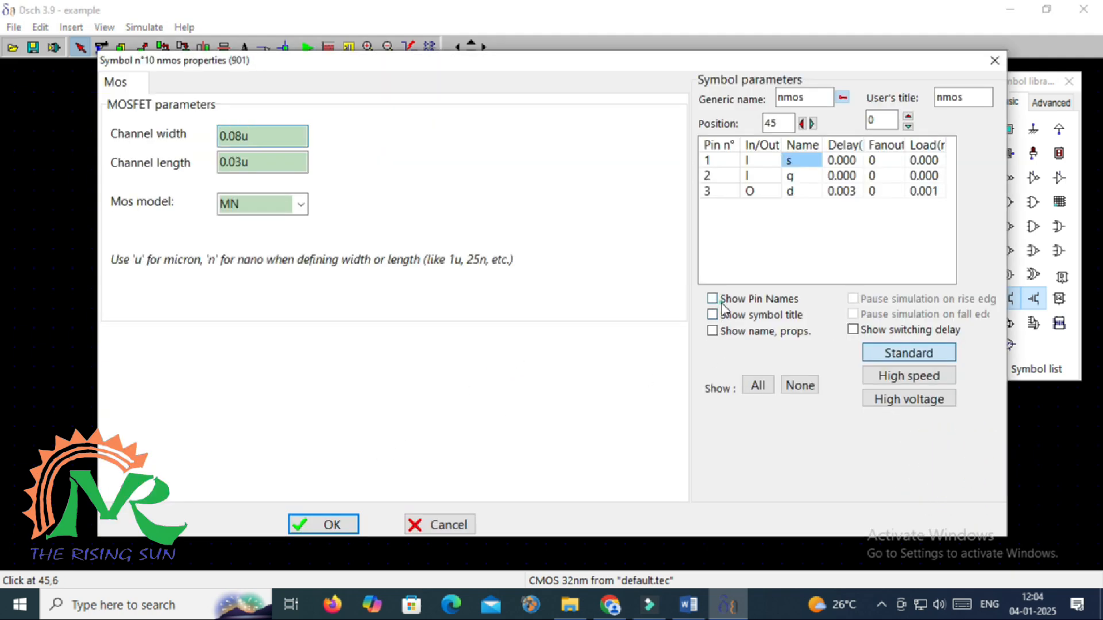
{"action": "left_click", "coordinate": [715, 333]}
{"action": "left_click", "coordinate": [712, 315]}
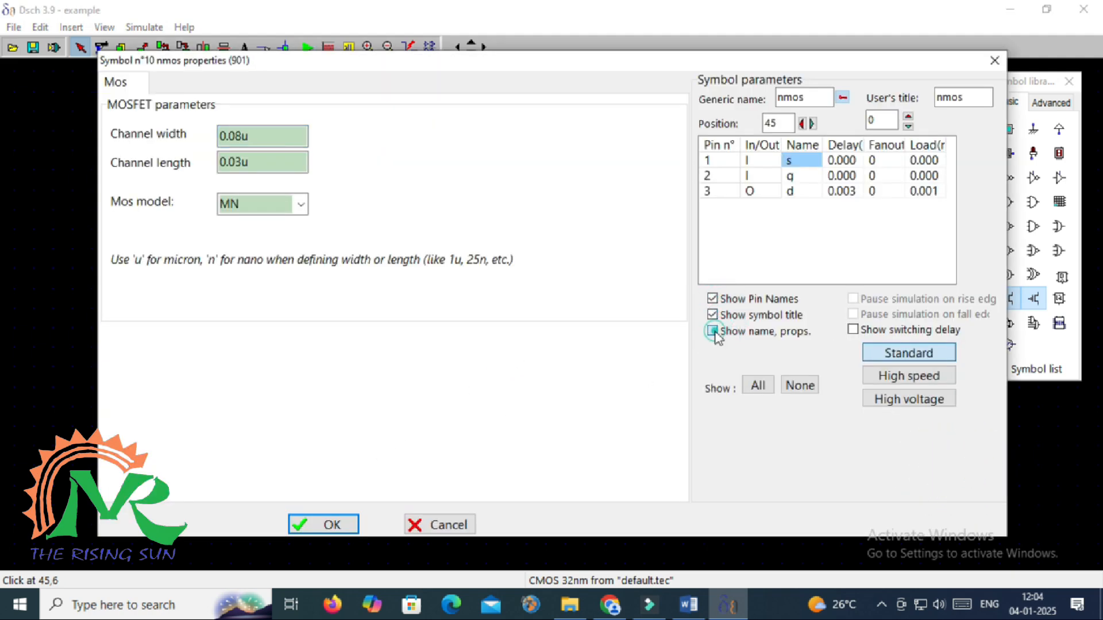
{"action": "left_click", "coordinate": [333, 531]}
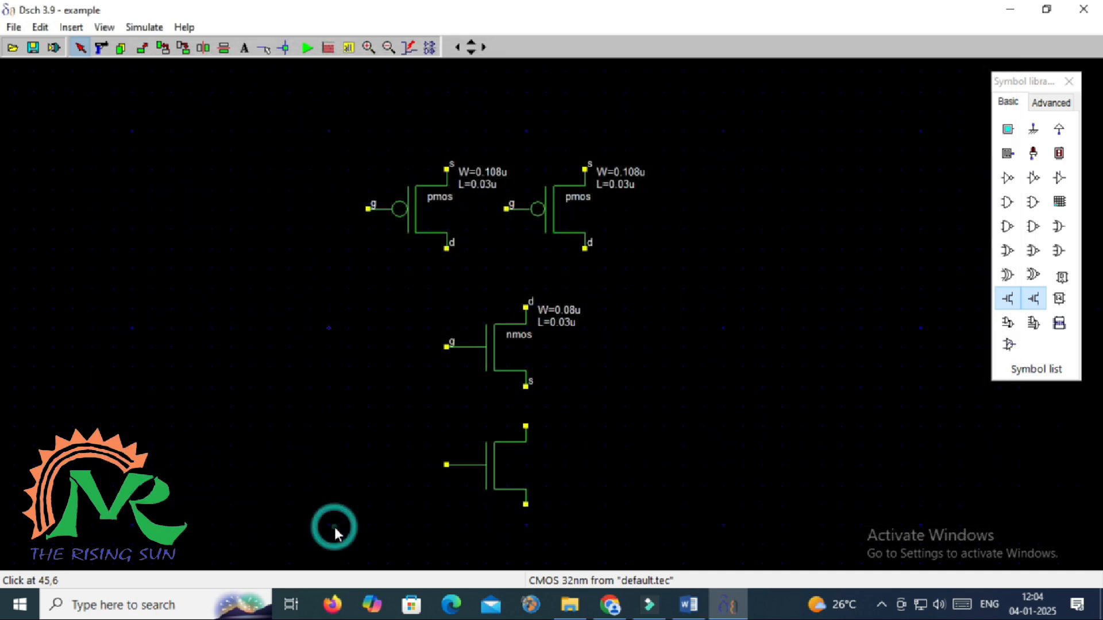
Show pin names, symbol title, name and W/L sizes on the lower NMOS
{"action": "left_click", "coordinate": [495, 477]}
{"action": "double_click", "coordinate": [495, 478]}
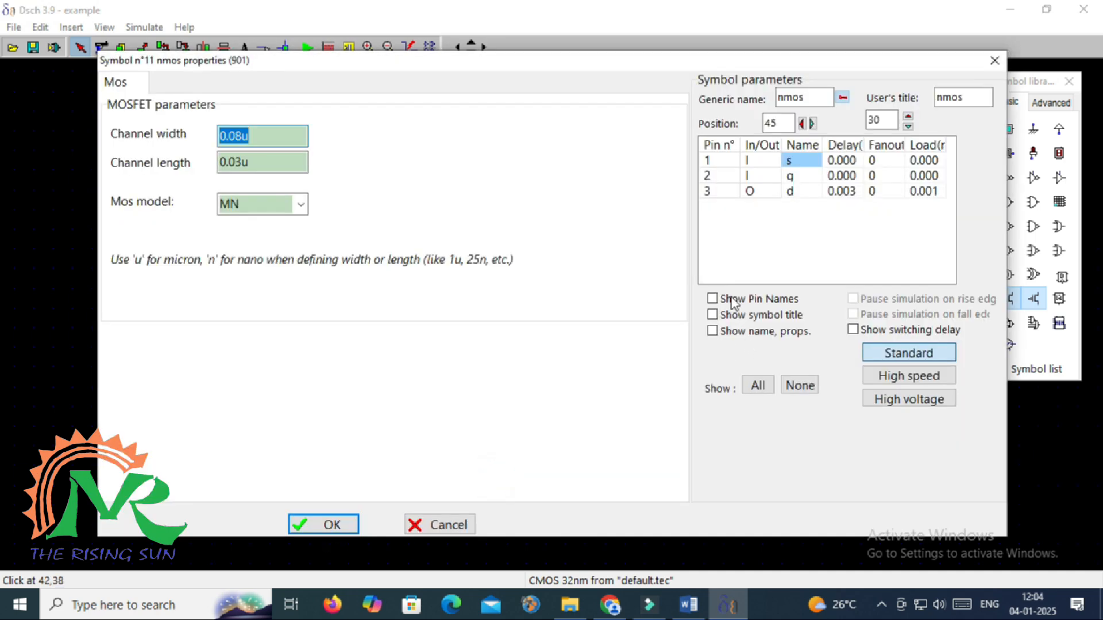
{"action": "left_click", "coordinate": [713, 300]}
{"action": "left_click", "coordinate": [713, 315]}
{"action": "left_click", "coordinate": [713, 330]}
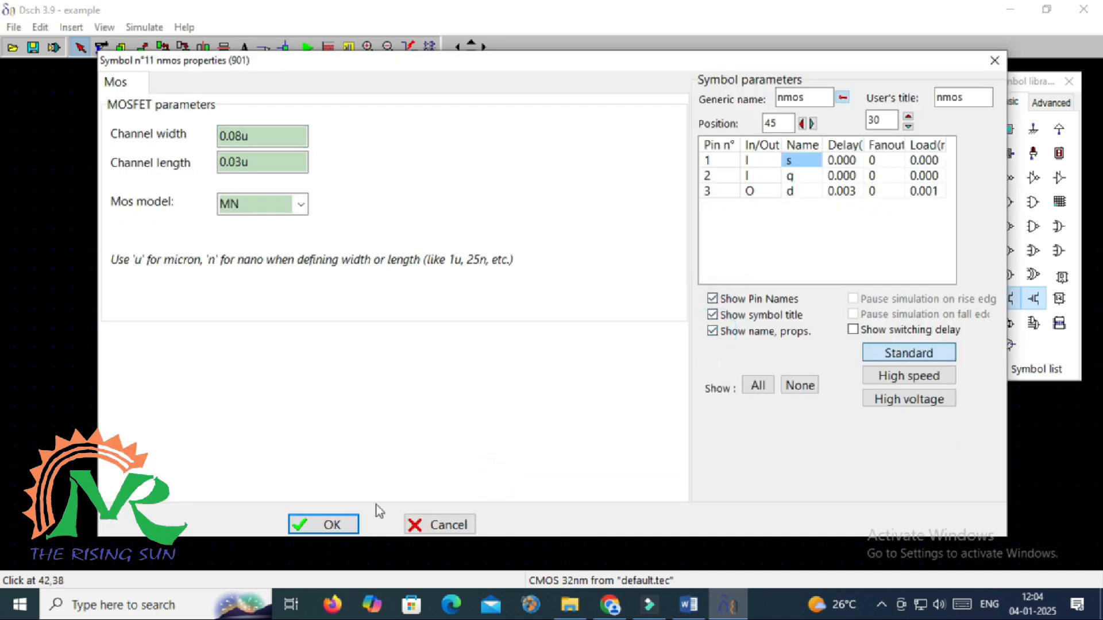
{"action": "left_click", "coordinate": [352, 523]}
{"action": "left_click", "coordinate": [724, 428]}
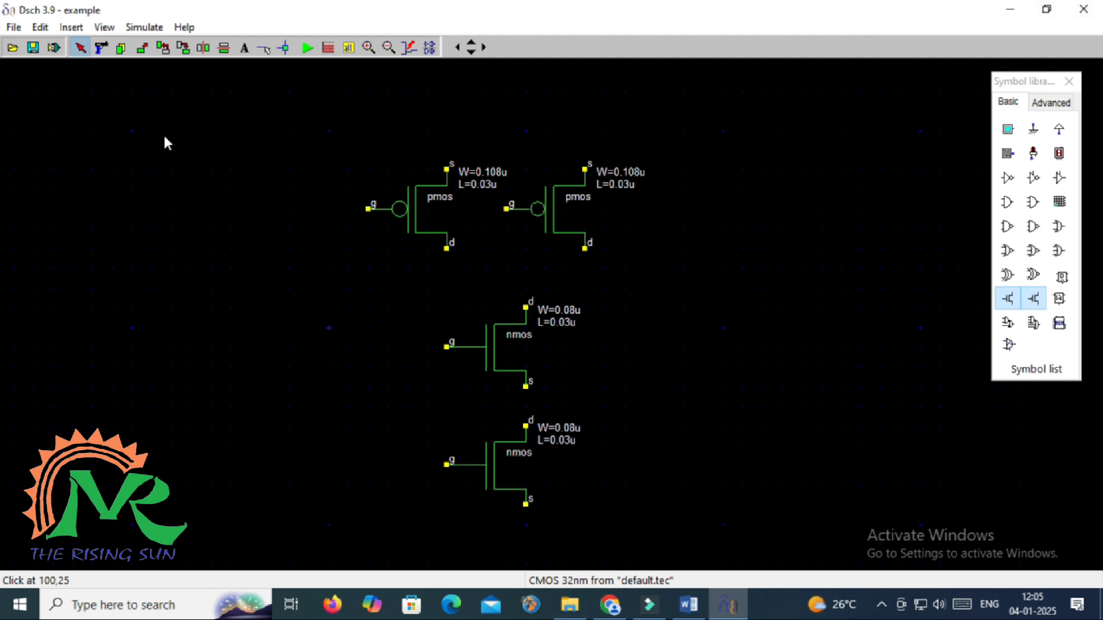
Wire both PMOS sources and drains together, the NMOS pair in series, and upper NMOS drain to PMOS drains
{"action": "left_click", "coordinate": [265, 49]}
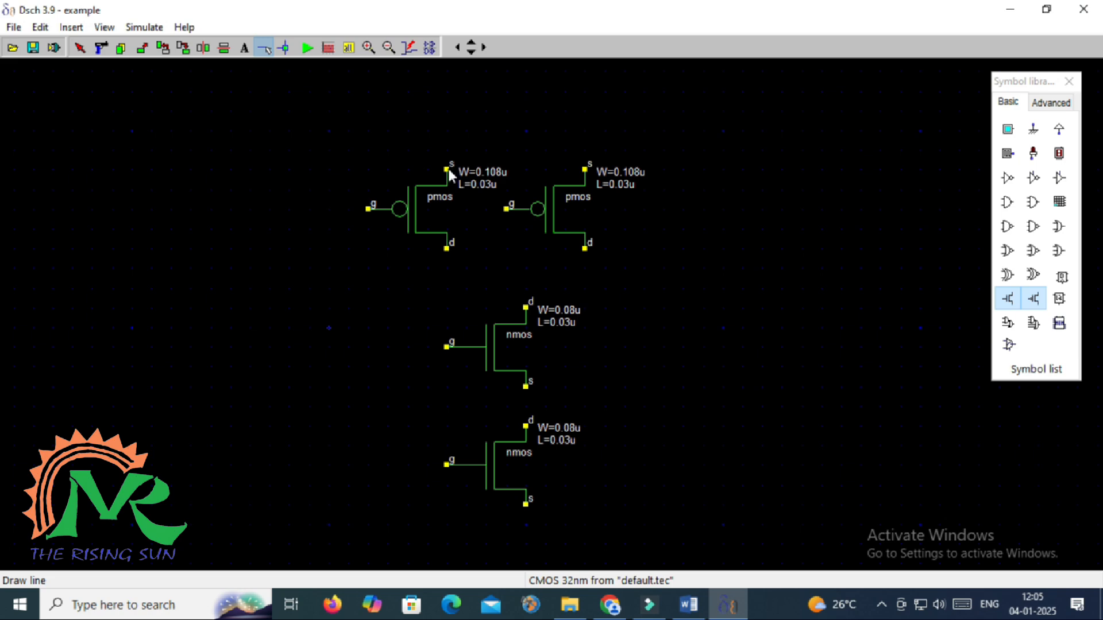
{"action": "left_click_drag", "start_coordinate": [448, 169], "coordinate": [585, 169]}
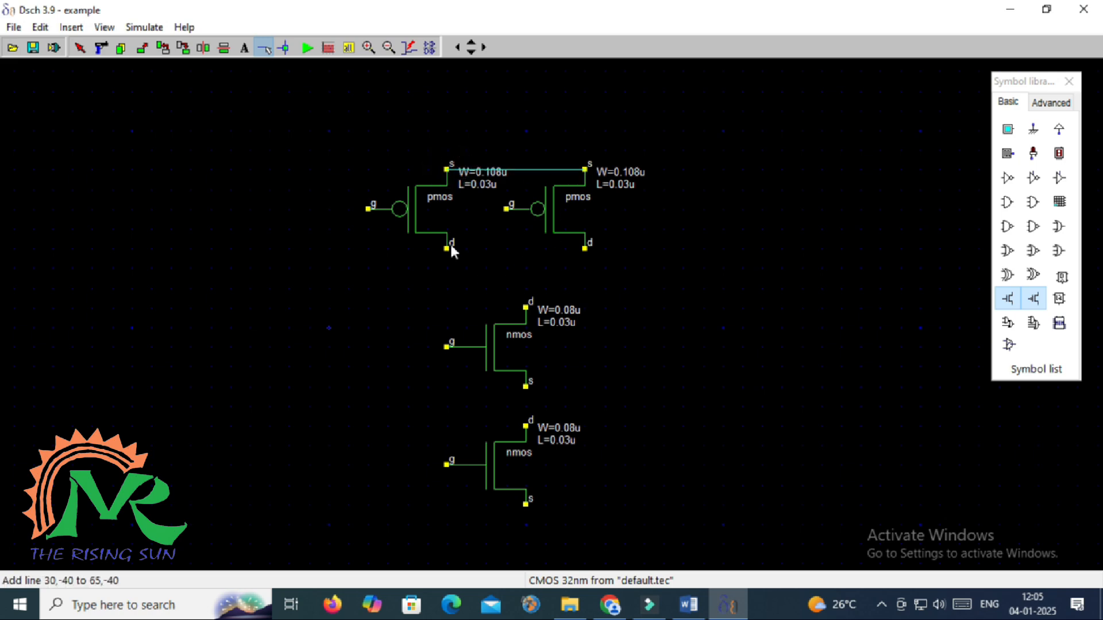
{"action": "left_click_drag", "start_coordinate": [448, 250], "coordinate": [585, 248]}
{"action": "left_click_drag", "start_coordinate": [526, 387], "coordinate": [525, 426]}
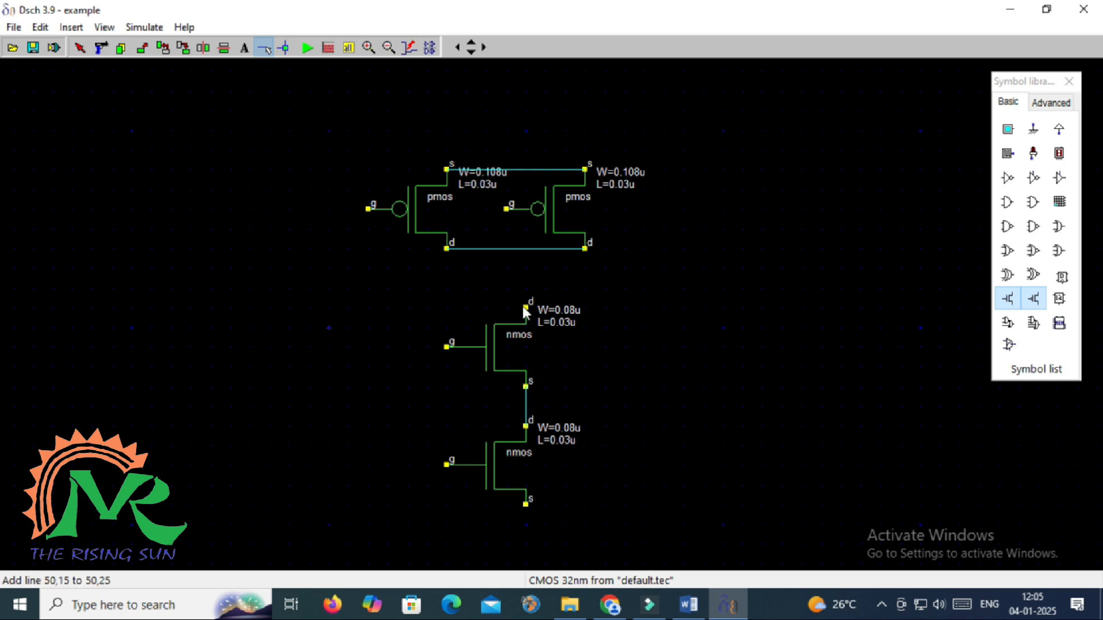
{"action": "left_click_drag", "start_coordinate": [525, 308], "coordinate": [523, 250]}
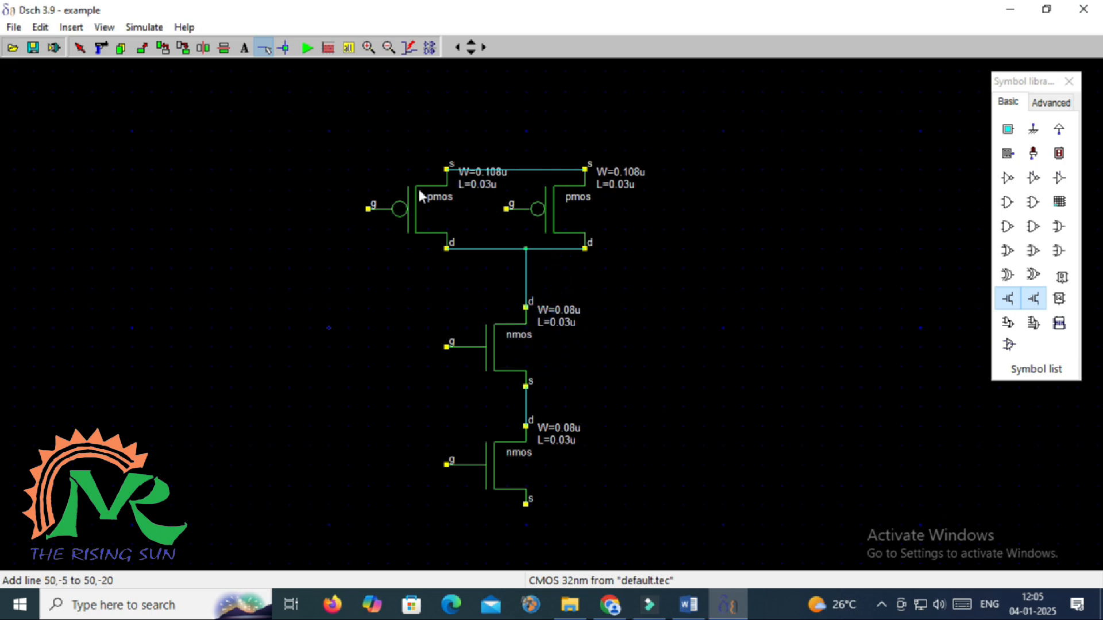
Place VDD above the PMOS pair and a ground symbol wired to the lower NMOS source
{"action": "left_click", "coordinate": [1059, 129]}
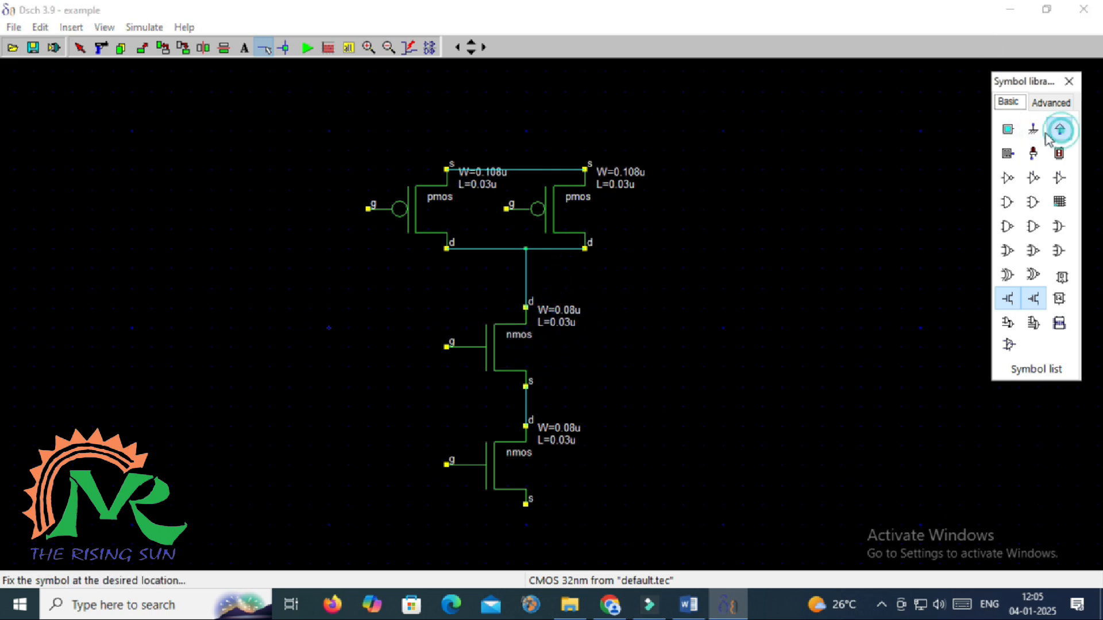
{"action": "left_click", "coordinate": [526, 152]}
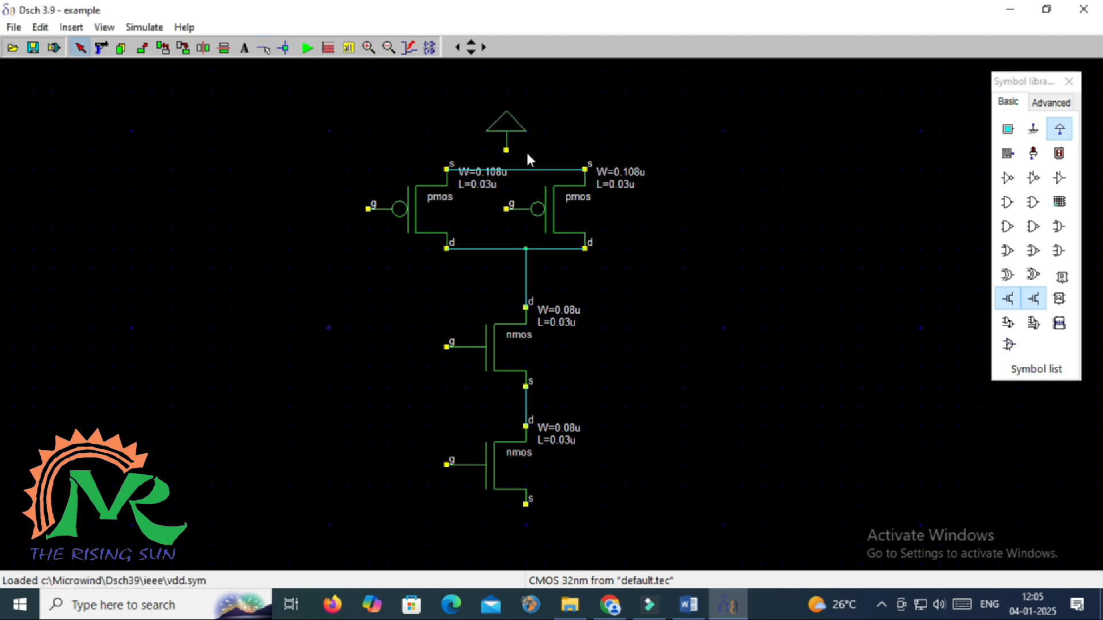
{"action": "left_click", "coordinate": [1034, 131]}
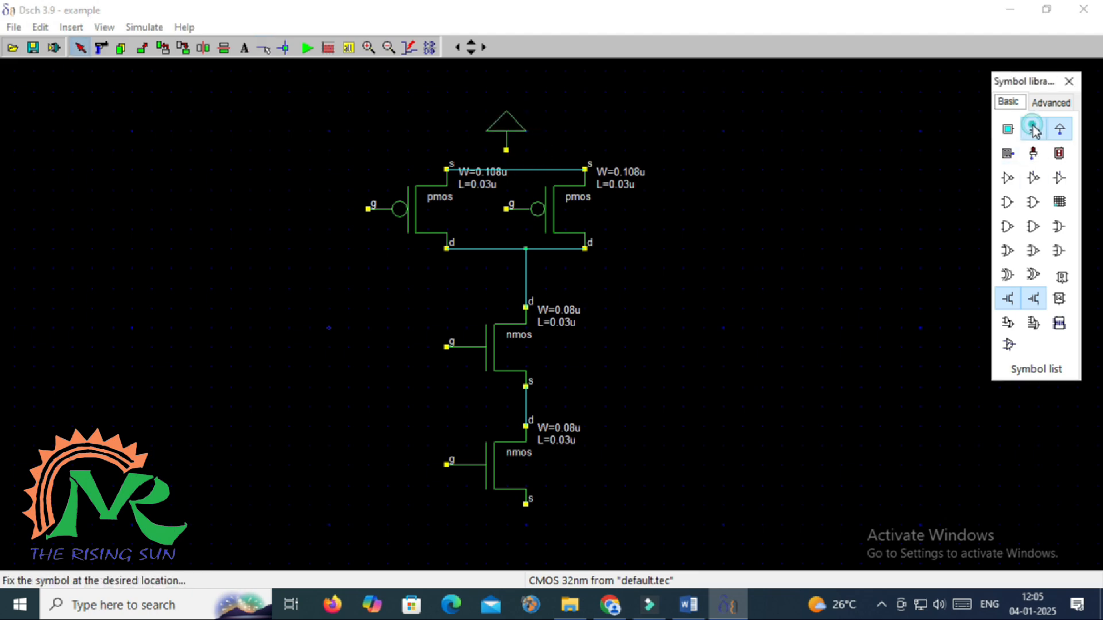
{"action": "left_click", "coordinate": [546, 550]}
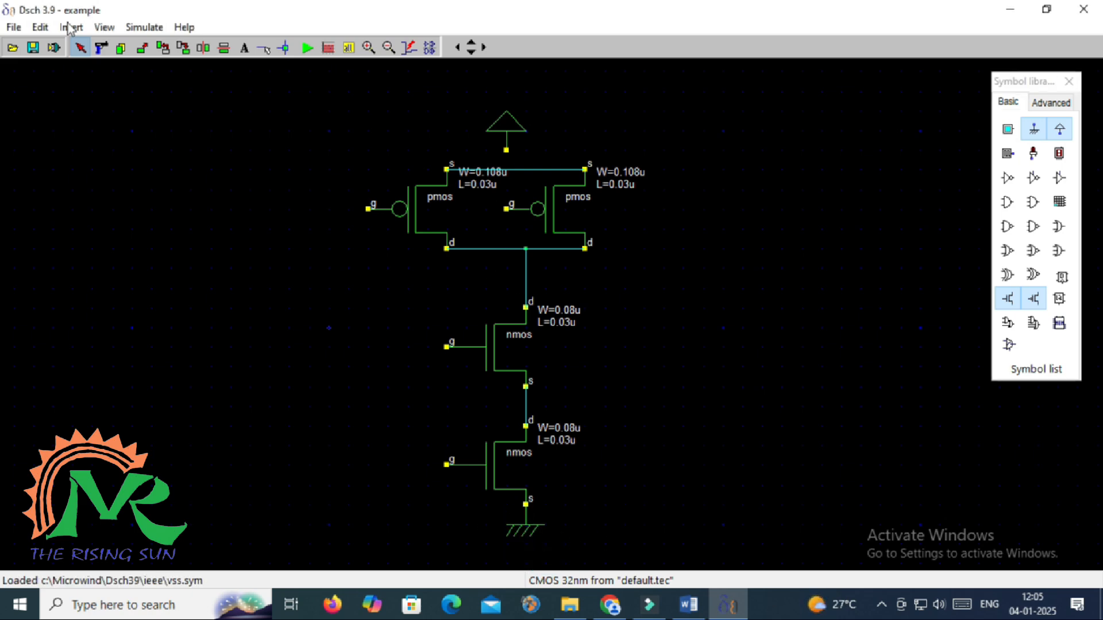
{"action": "left_click", "coordinate": [263, 49]}
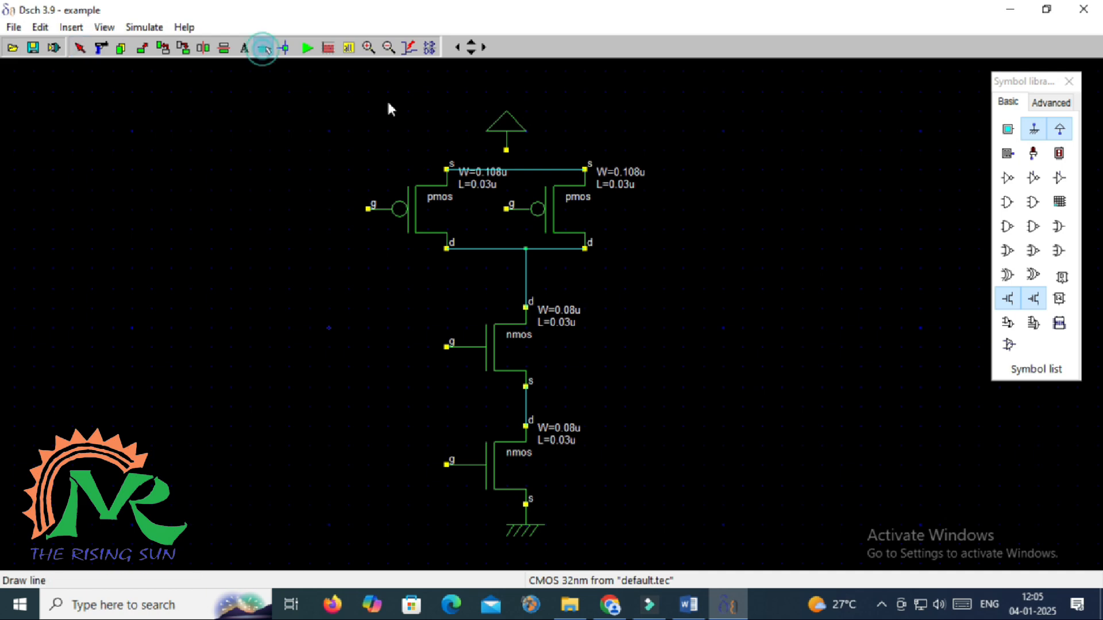
{"action": "left_click_drag", "start_coordinate": [533, 462], "coordinate": [533, 493]}
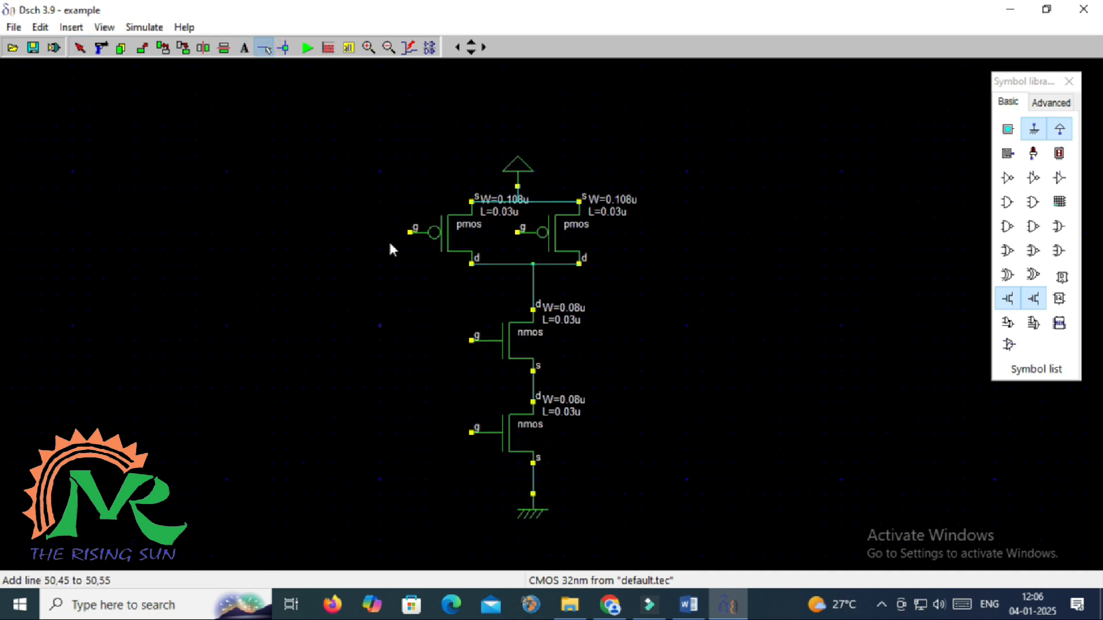
{"action": "left_click", "coordinate": [1008, 130]}
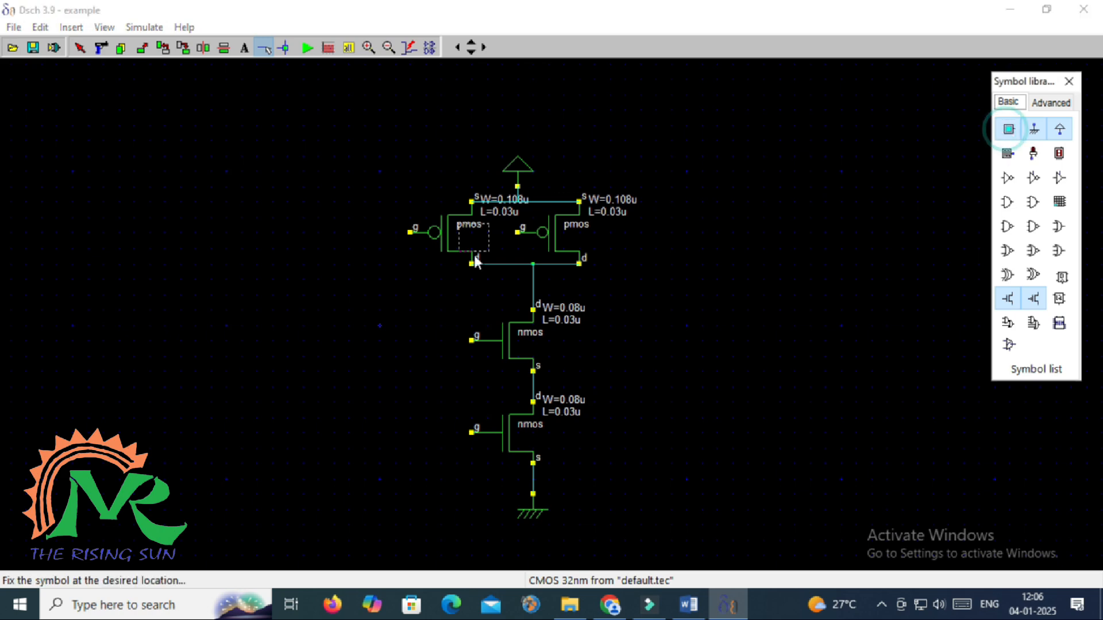
Place two input buttons left of the transistors and rename them A and B
{"action": "left_click", "coordinate": [344, 246]}
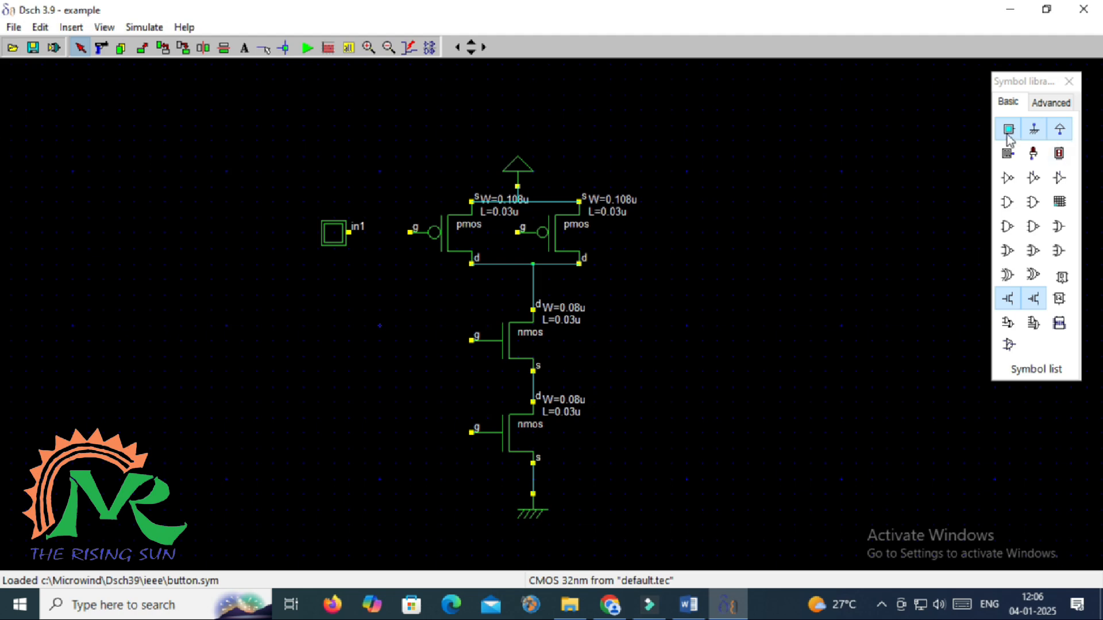
{"action": "left_click", "coordinate": [1007, 134]}
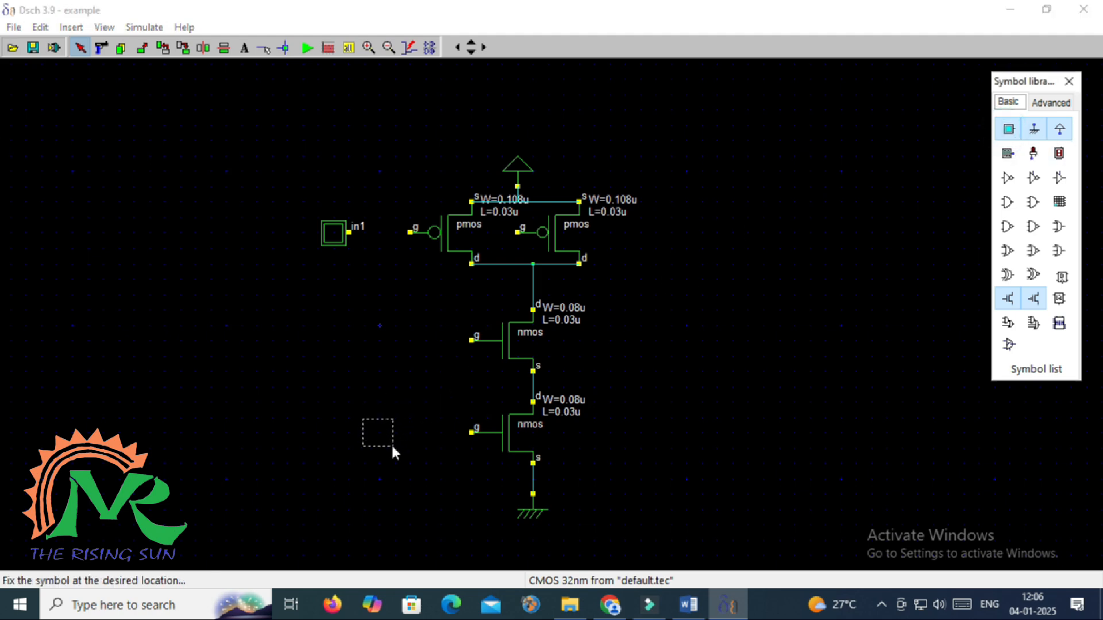
{"action": "left_click", "coordinate": [357, 448]}
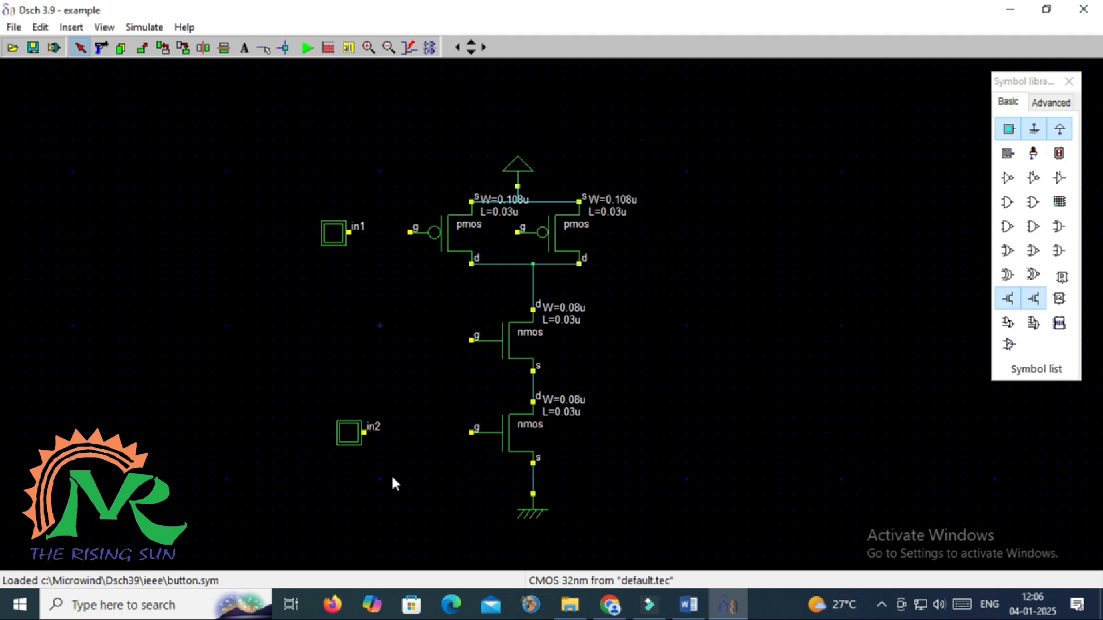
{"action": "double_click", "coordinate": [331, 239]}
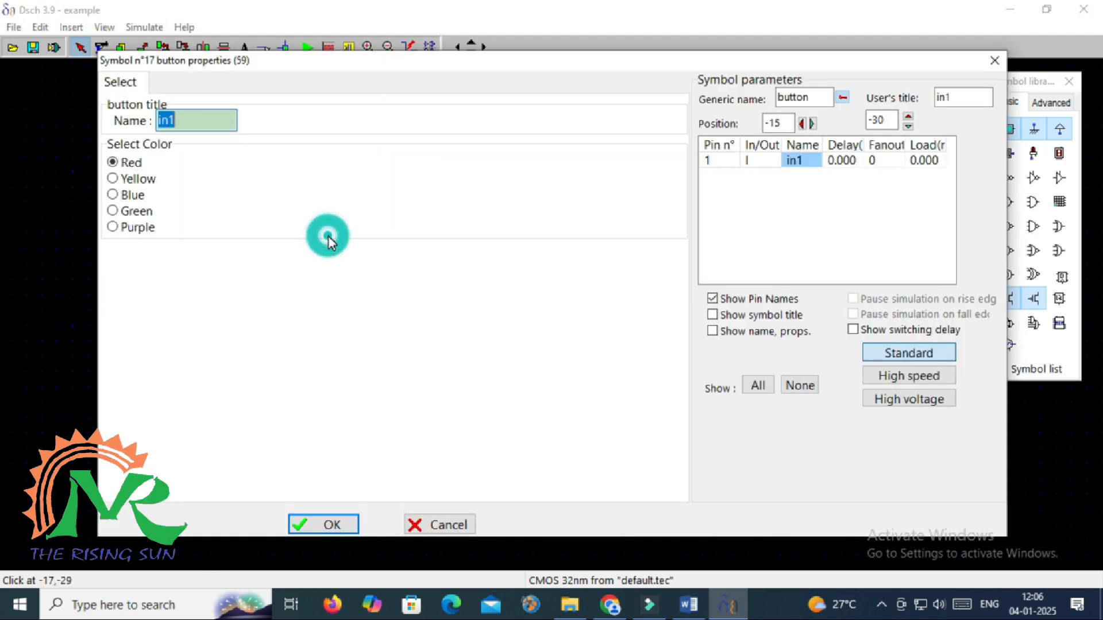
{"action": "type", "text": "A"}
{"action": "key", "text": "Return"}
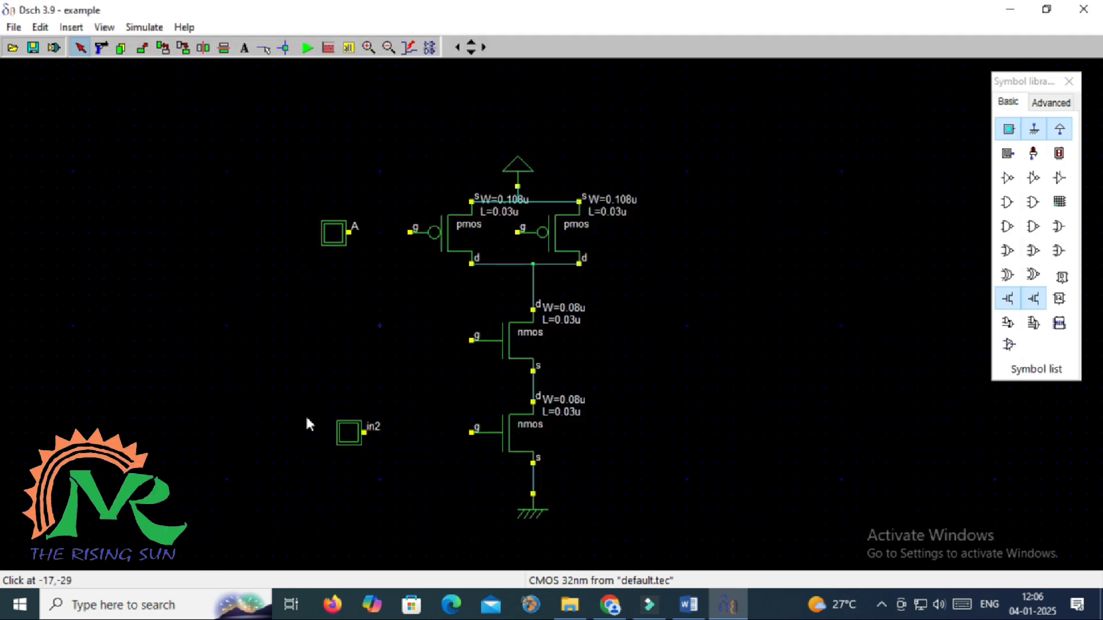
{"action": "double_click", "coordinate": [348, 440]}
{"action": "left_click_drag", "start_coordinate": [187, 119], "coordinate": [130, 115]}
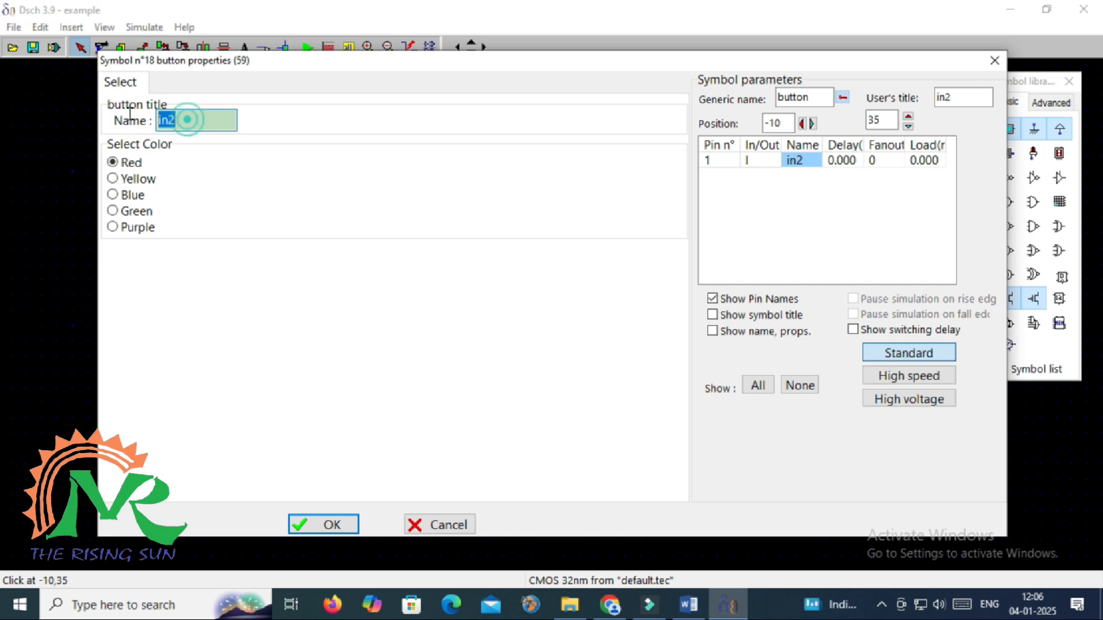
{"action": "type", "text": "B"}
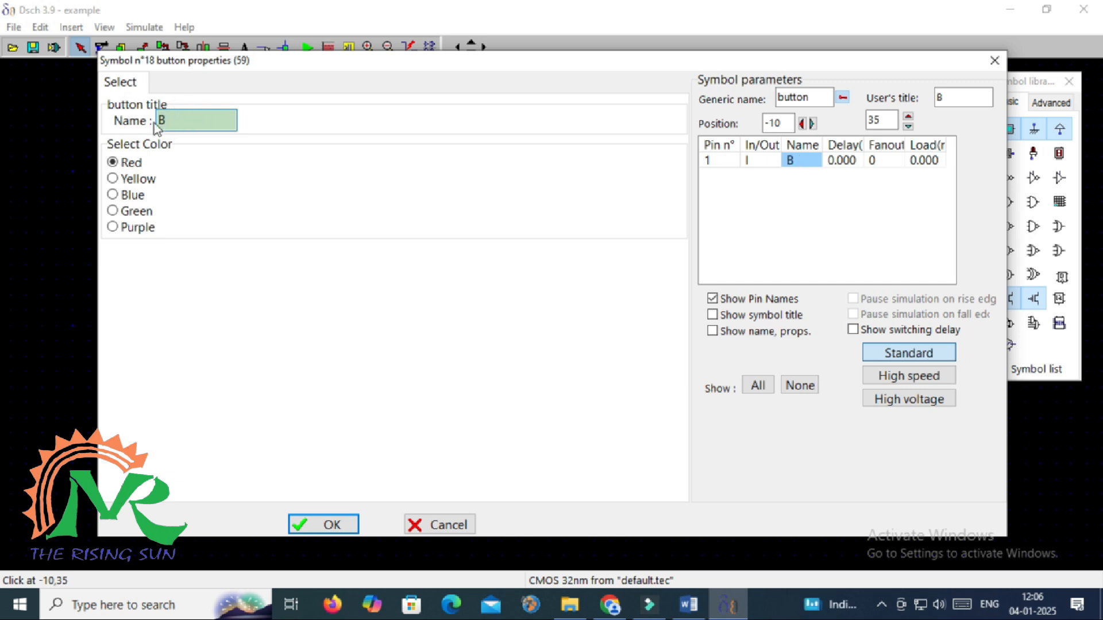
{"action": "left_click", "coordinate": [352, 528]}
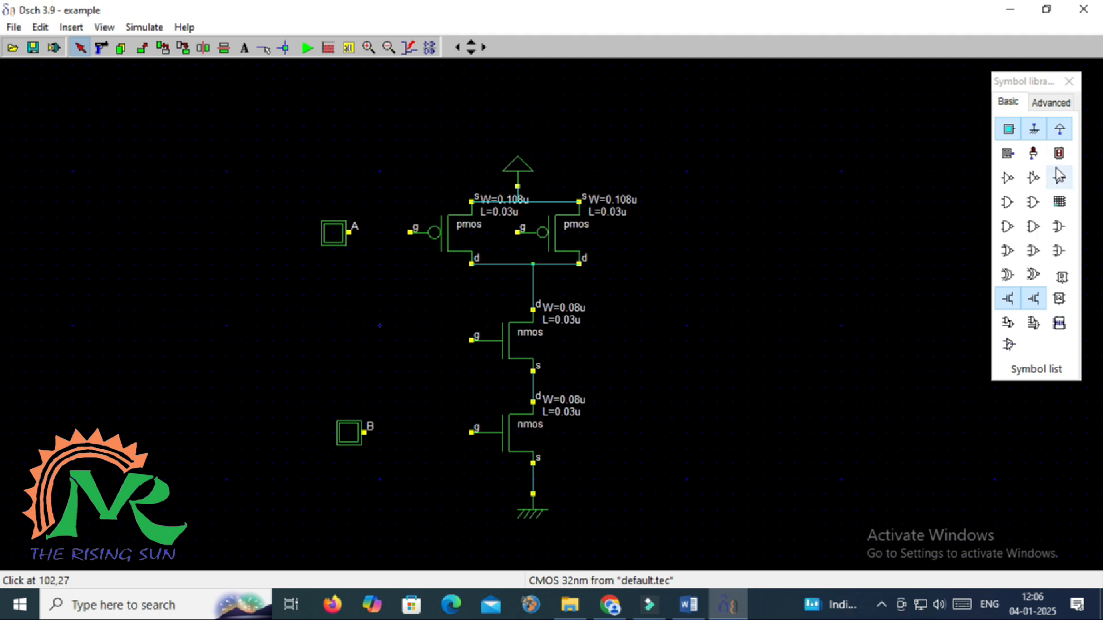
Place output light out1 to the right of the PMOS pair
{"action": "left_click", "coordinate": [1034, 152]}
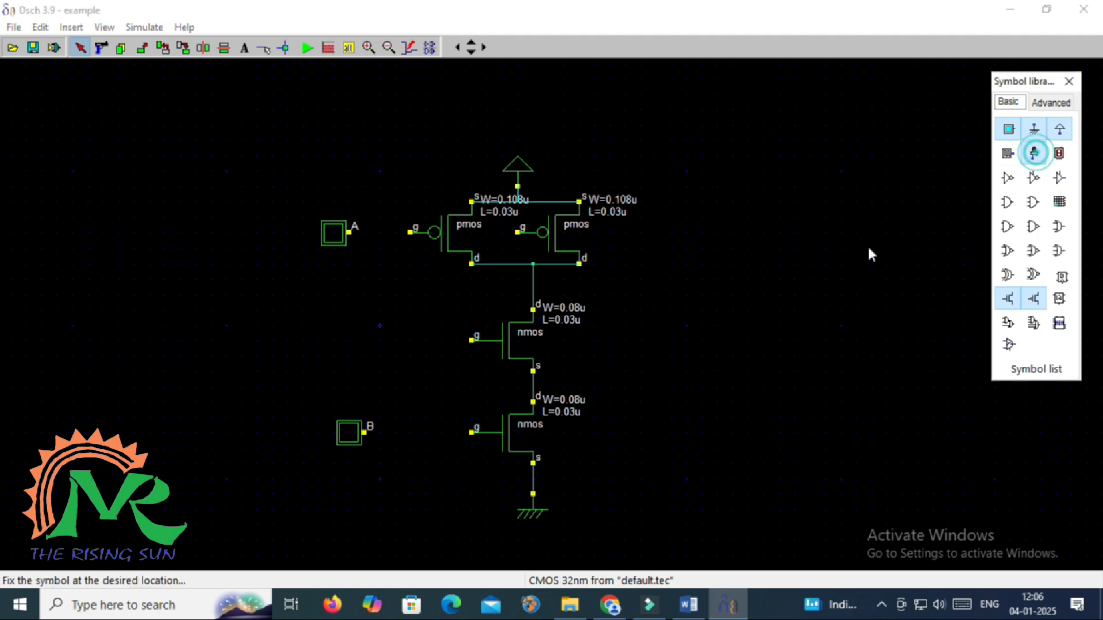
{"action": "left_click", "coordinate": [638, 295]}
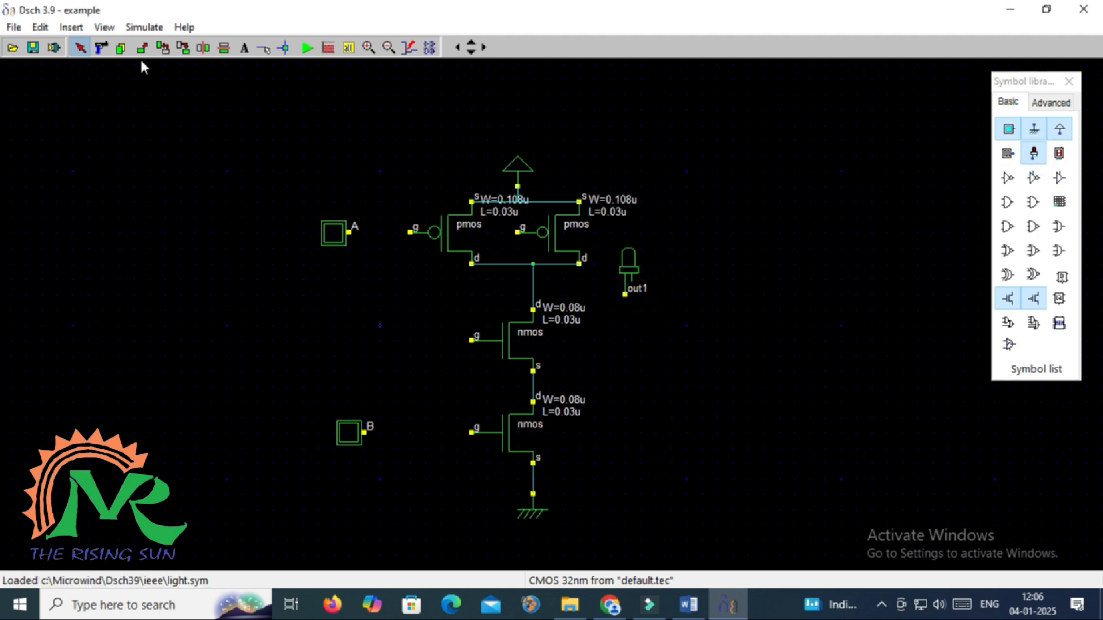
{"action": "left_click", "coordinate": [263, 48]}
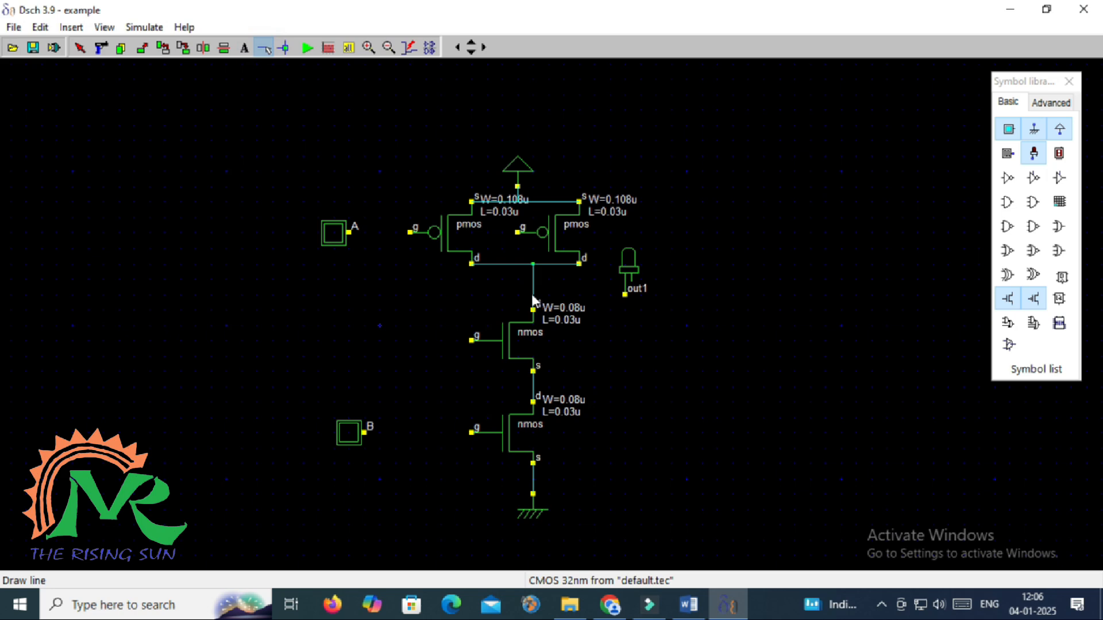
Wire the drain node to out1, A to left PMOS and upper NMOS gates, B to the others
{"action": "left_click_drag", "start_coordinate": [532, 294], "coordinate": [625, 295]}
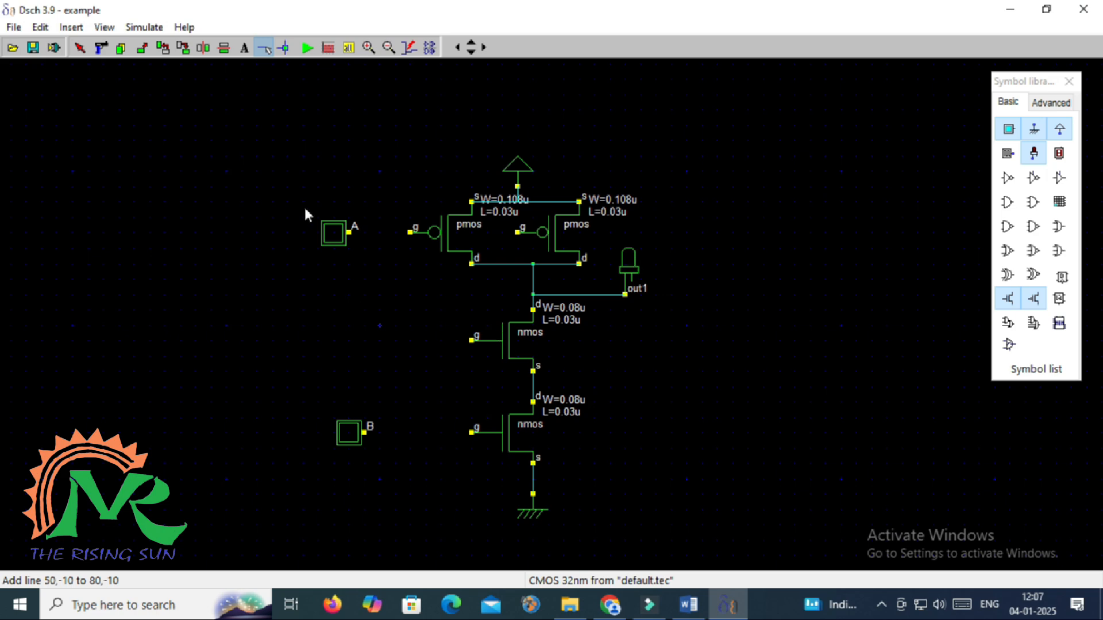
{"action": "left_click", "coordinate": [264, 47]}
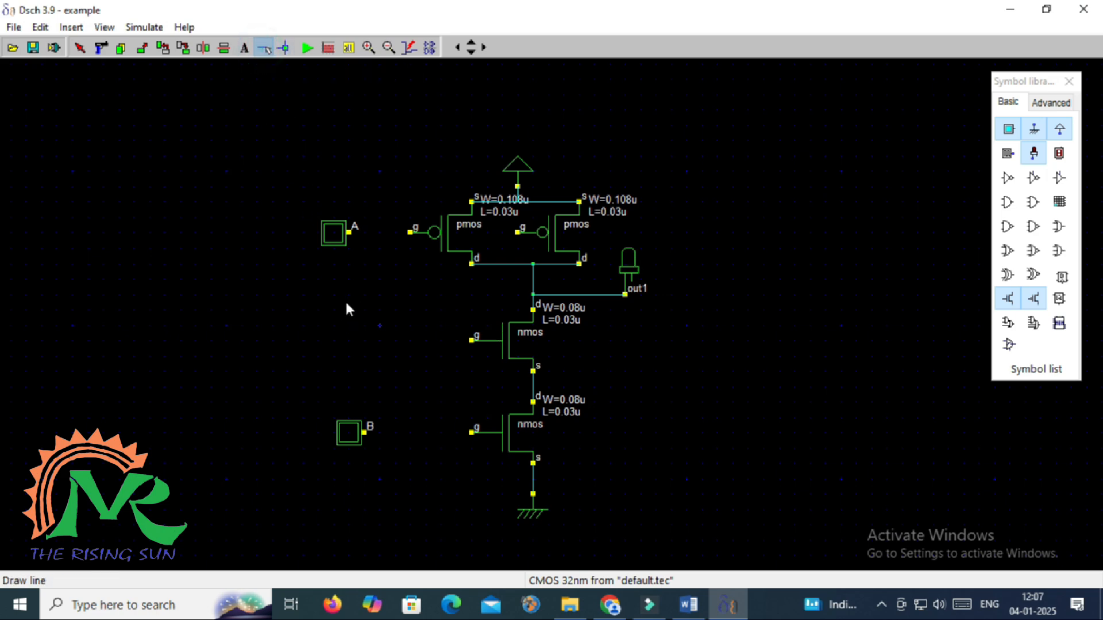
{"action": "left_click_drag", "start_coordinate": [348, 232], "coordinate": [409, 232]}
{"action": "mouse_move", "coordinate": [472, 340]}
{"action": "left_mouse_down"}
{"action": "mouse_move", "coordinate": [369, 338]}
{"action": "mouse_move", "coordinate": [381, 227]}
{"action": "left_mouse_up"}
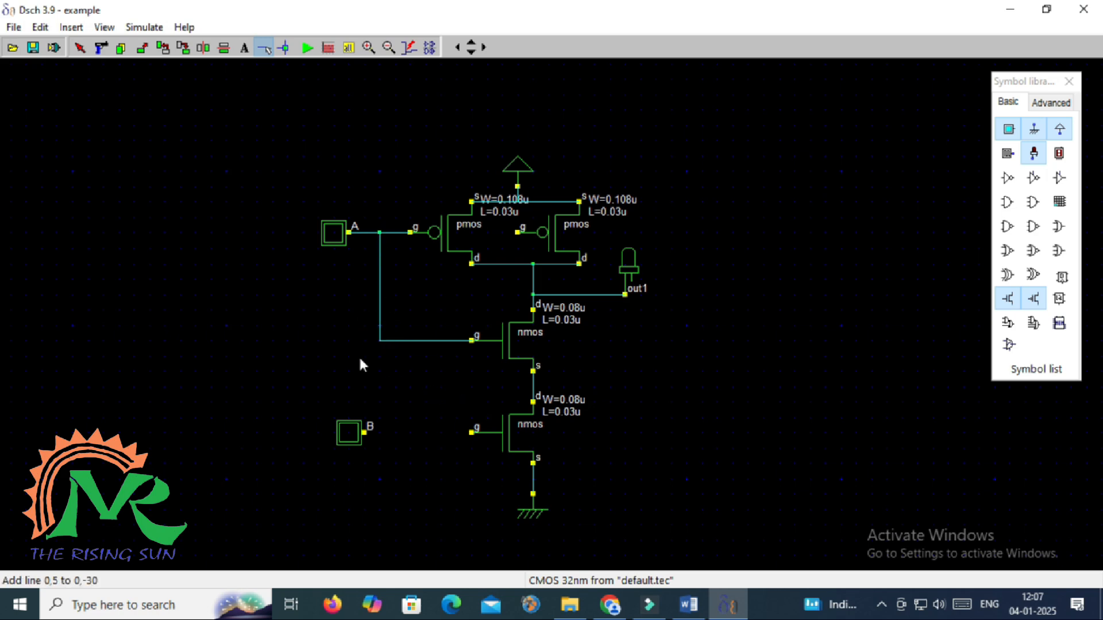
{"action": "left_click_drag", "start_coordinate": [364, 433], "coordinate": [471, 432]}
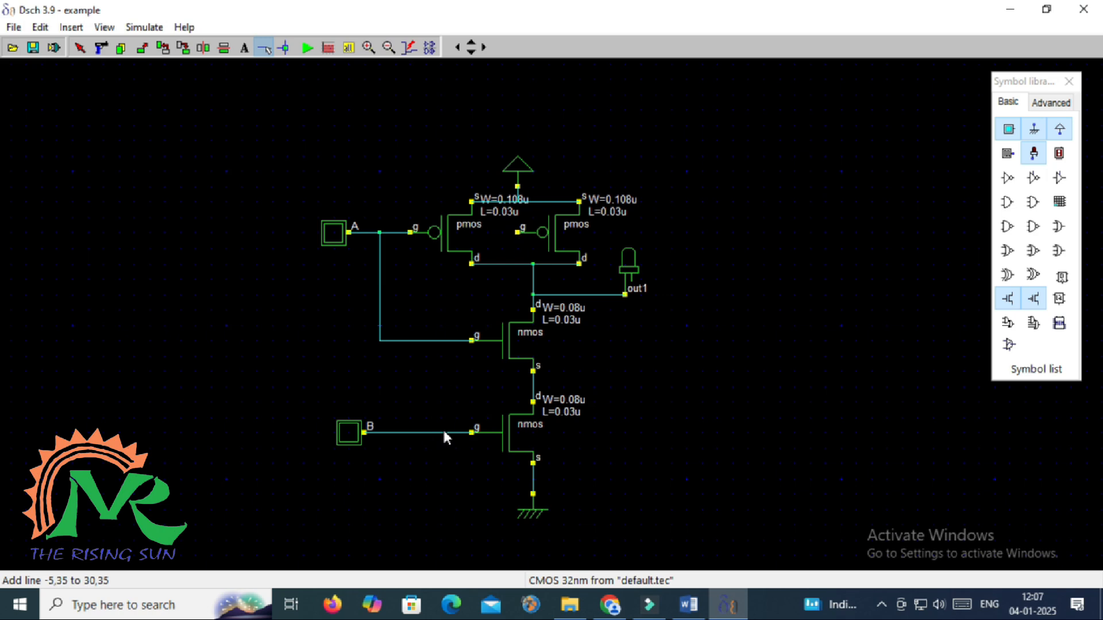
{"action": "left_click_drag", "start_coordinate": [444, 432], "coordinate": [518, 232]}
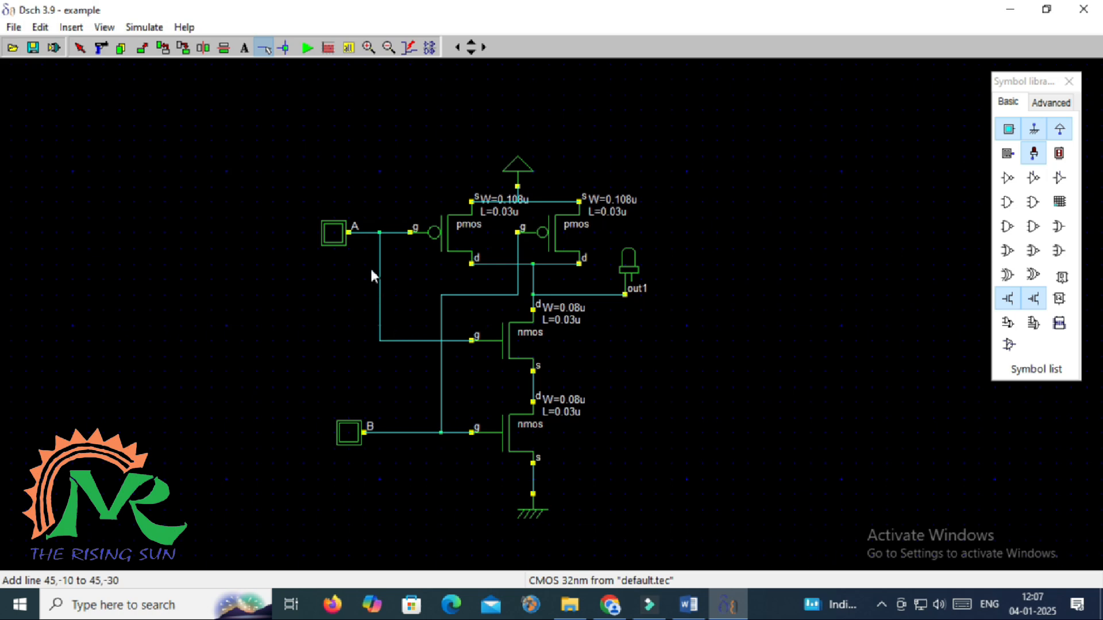
Load the cmos45n.tec foundry file to switch the design to CMOS 45nm
{"action": "left_click", "coordinate": [14, 27]}
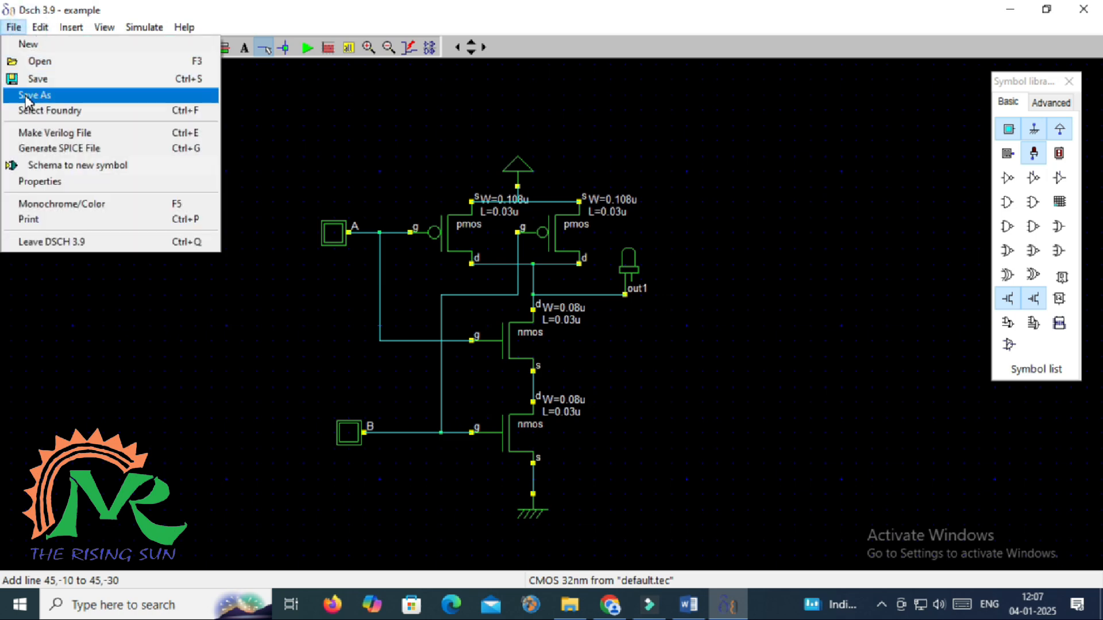
{"action": "left_click", "coordinate": [57, 110]}
{"action": "scroll", "coordinate": [500, 313], "scroll_direction": "down", "scroll_amount": 1}
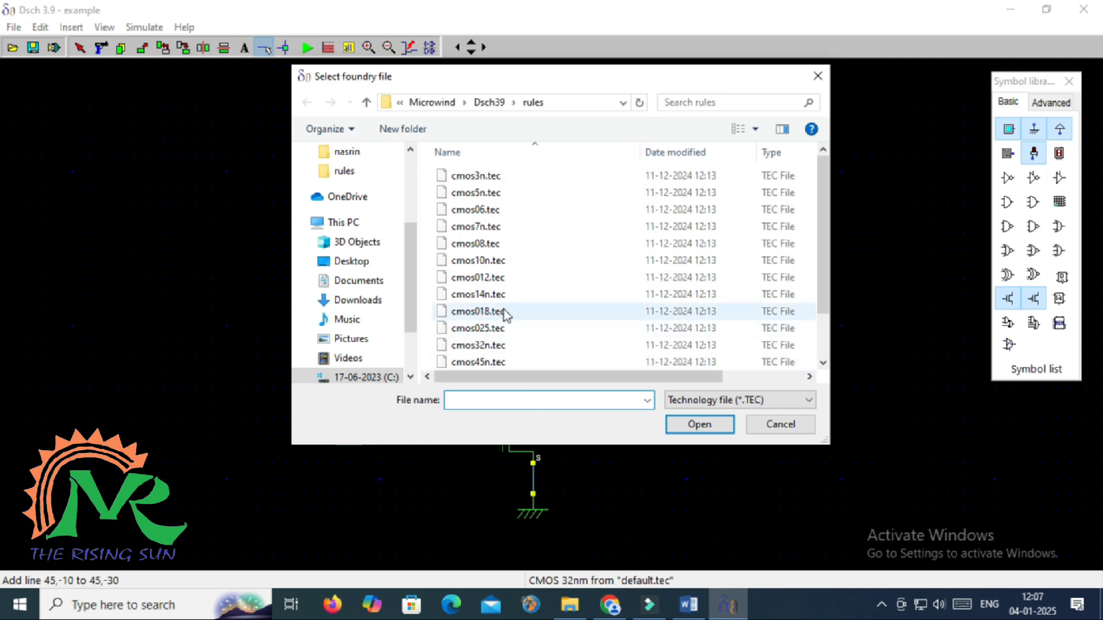
{"action": "left_click", "coordinate": [485, 313]}
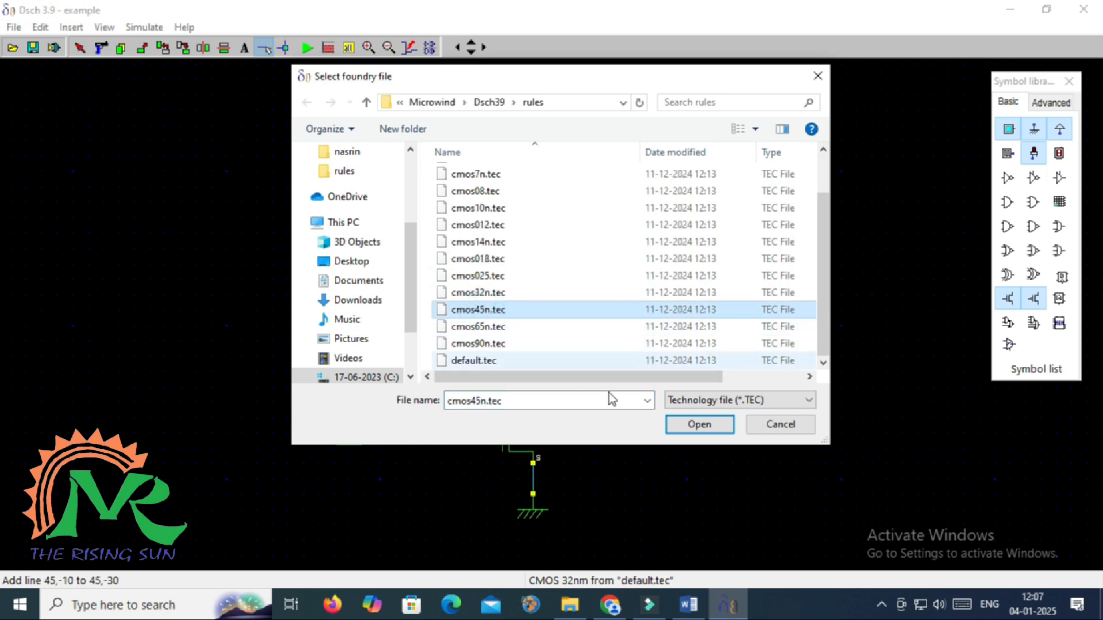
{"action": "left_click", "coordinate": [684, 424]}
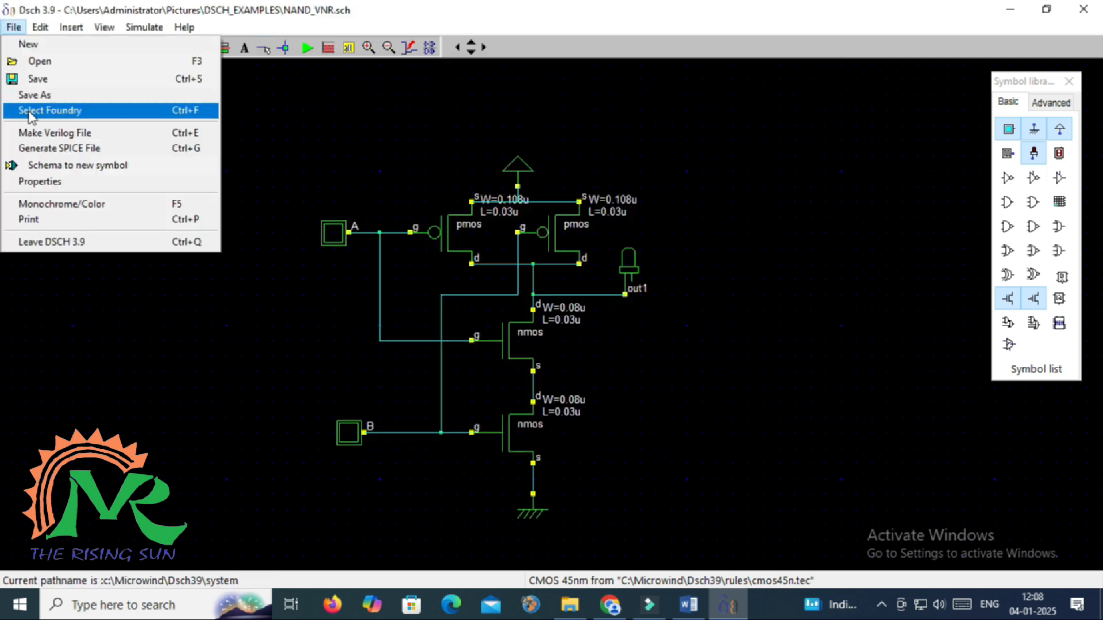
Generate the NAND_VNR Verilog, review its hierarchy, node and critical-path views, then close it
{"action": "left_click", "coordinate": [38, 131]}
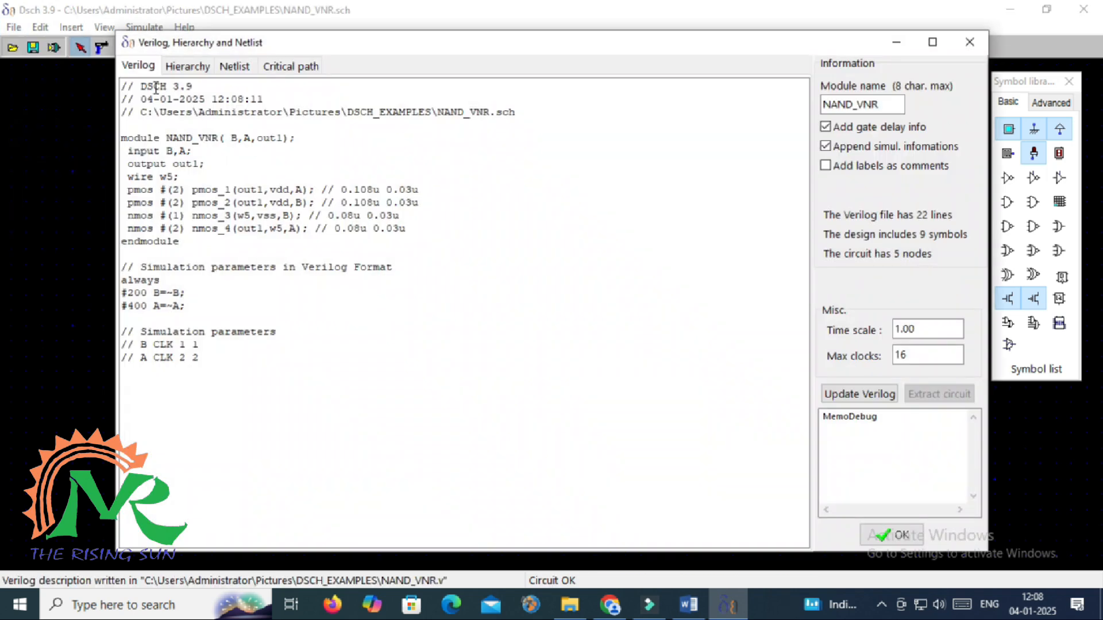
{"action": "left_click", "coordinate": [193, 67]}
{"action": "left_click", "coordinate": [130, 102]}
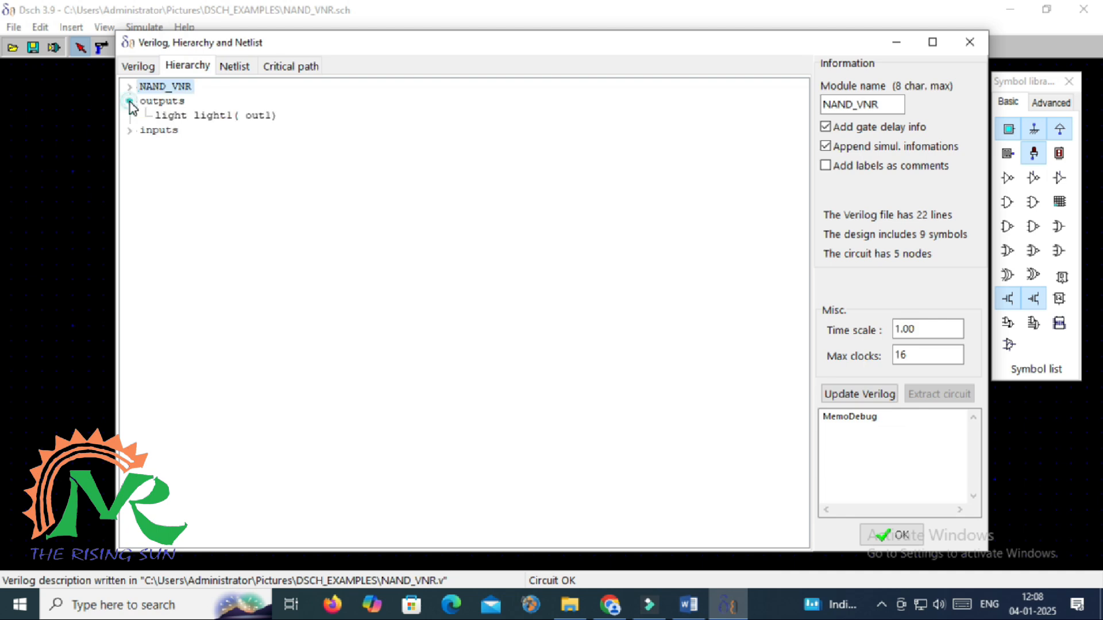
{"action": "left_click", "coordinate": [129, 130]}
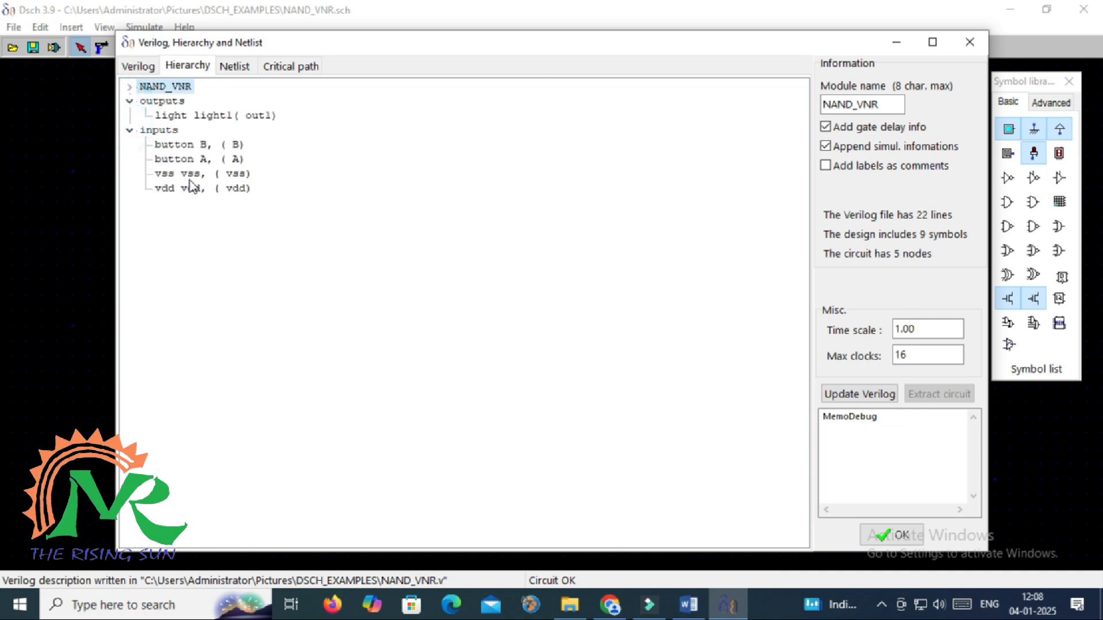
{"action": "left_click", "coordinate": [232, 66]}
{"action": "left_click", "coordinate": [280, 66]}
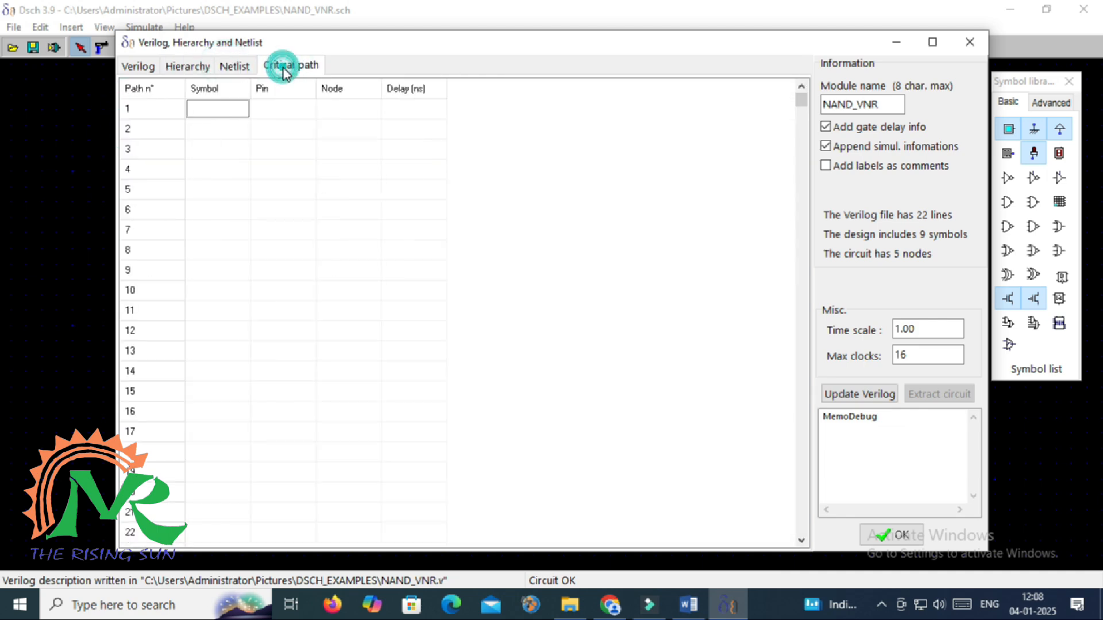
{"action": "left_click", "coordinate": [138, 67]}
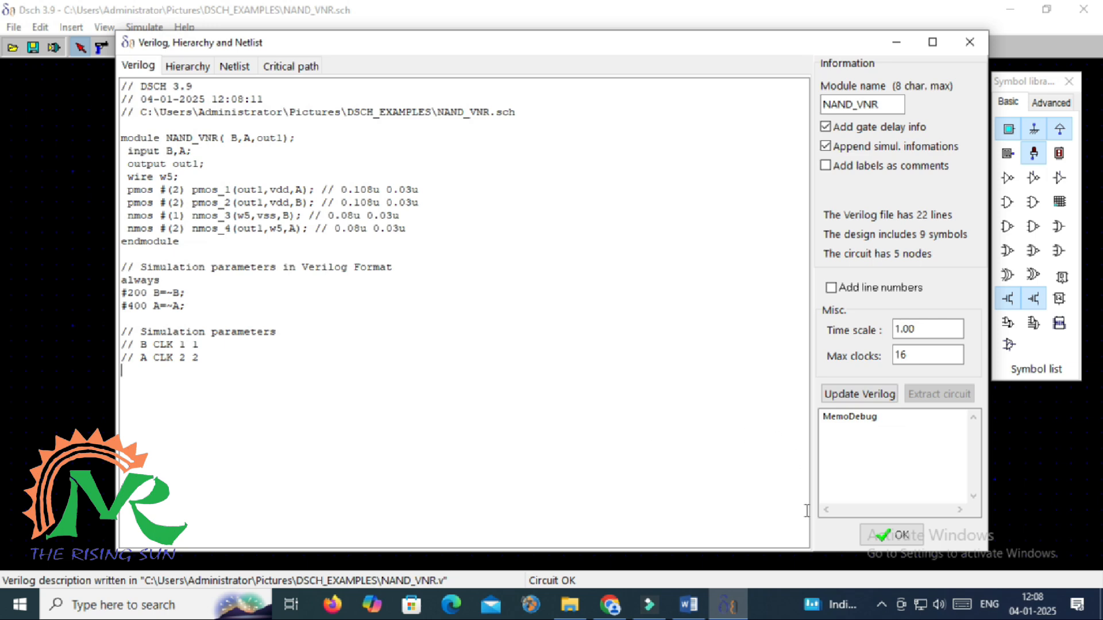
{"action": "left_click", "coordinate": [880, 534]}
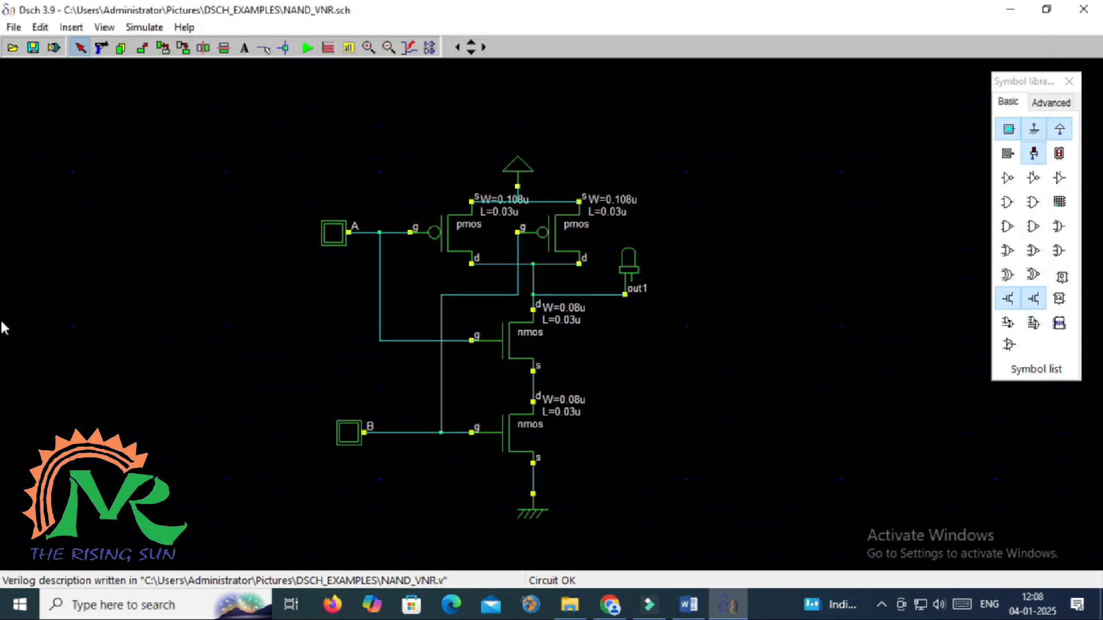
Generate the NAND_VNR SPICE netlist and run a WinSpice transient simulation, viewing the waveform
{"action": "left_click", "coordinate": [13, 28]}
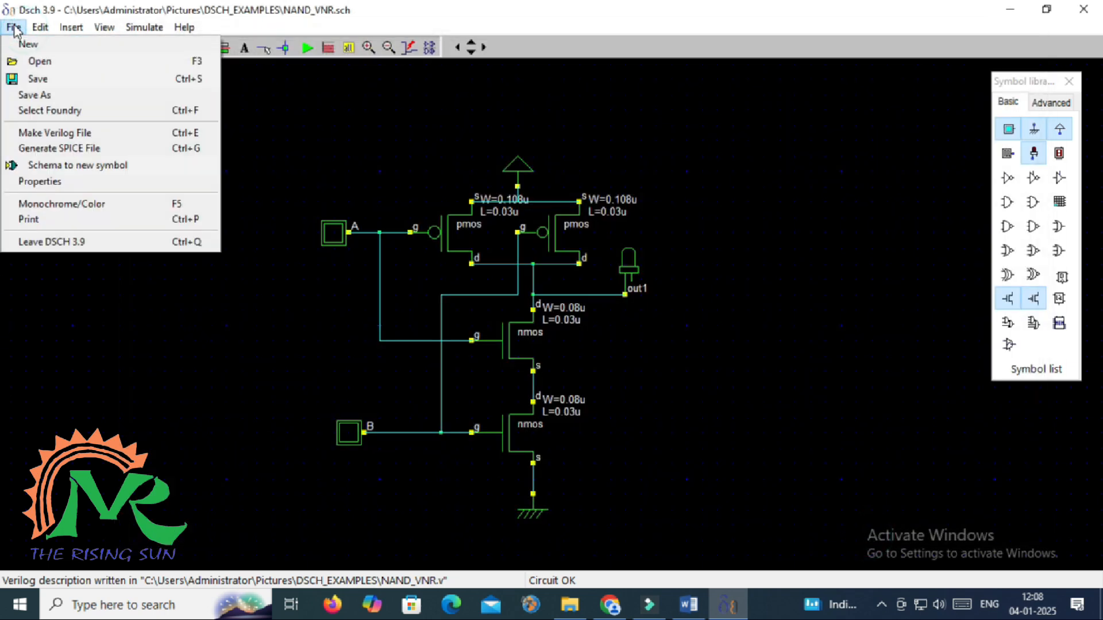
{"action": "left_click", "coordinate": [35, 151]}
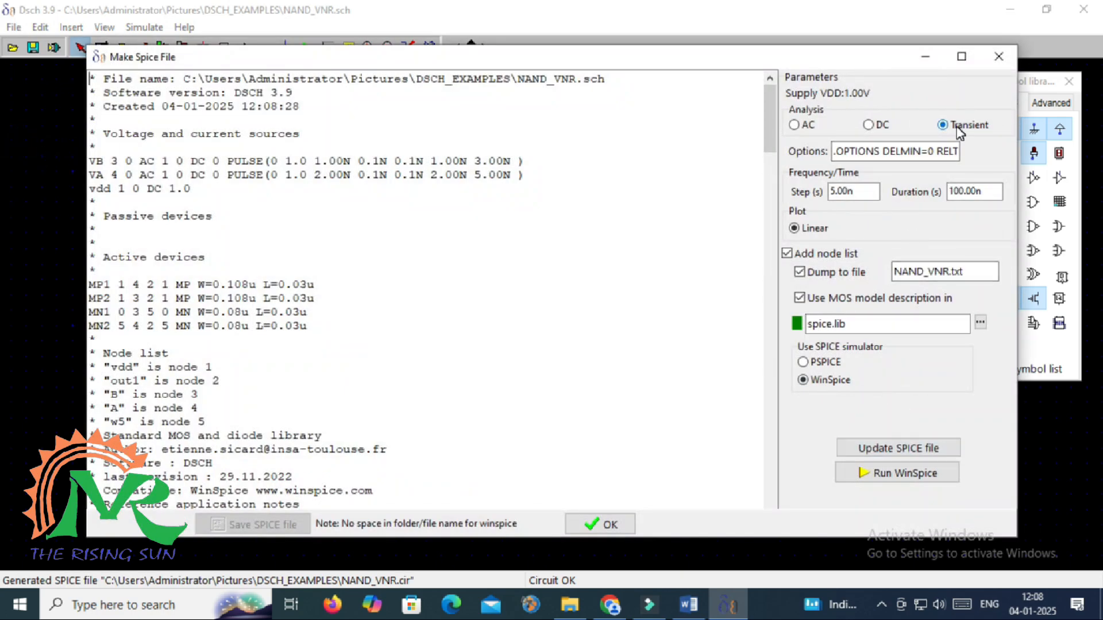
{"action": "left_click", "coordinate": [915, 449]}
{"action": "left_click", "coordinate": [894, 474]}
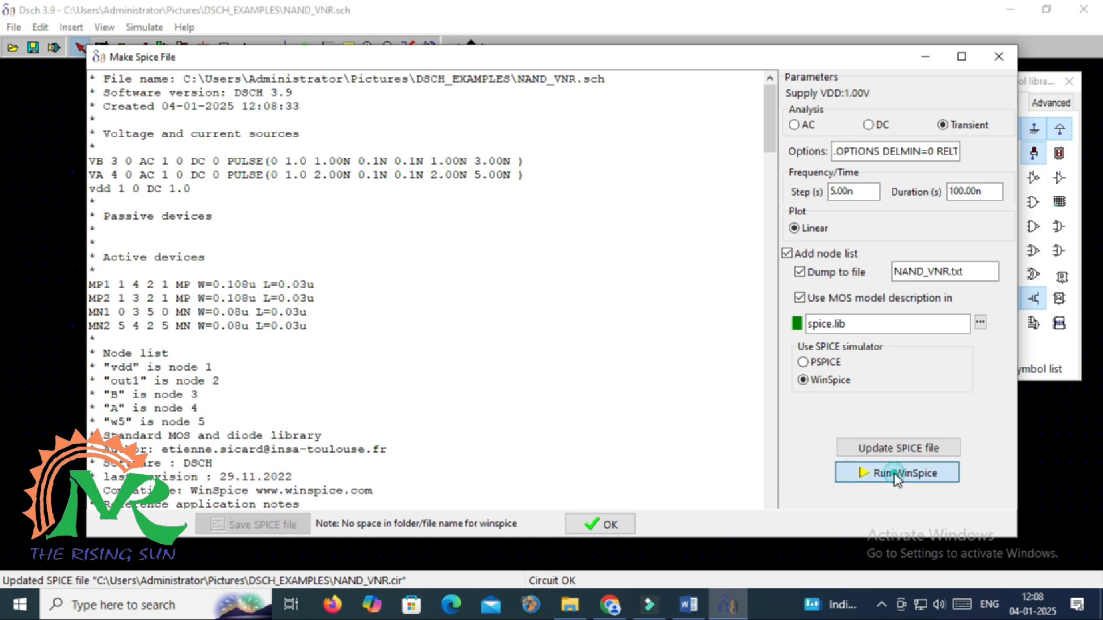
{"action": "left_click", "coordinate": [500, 351]}
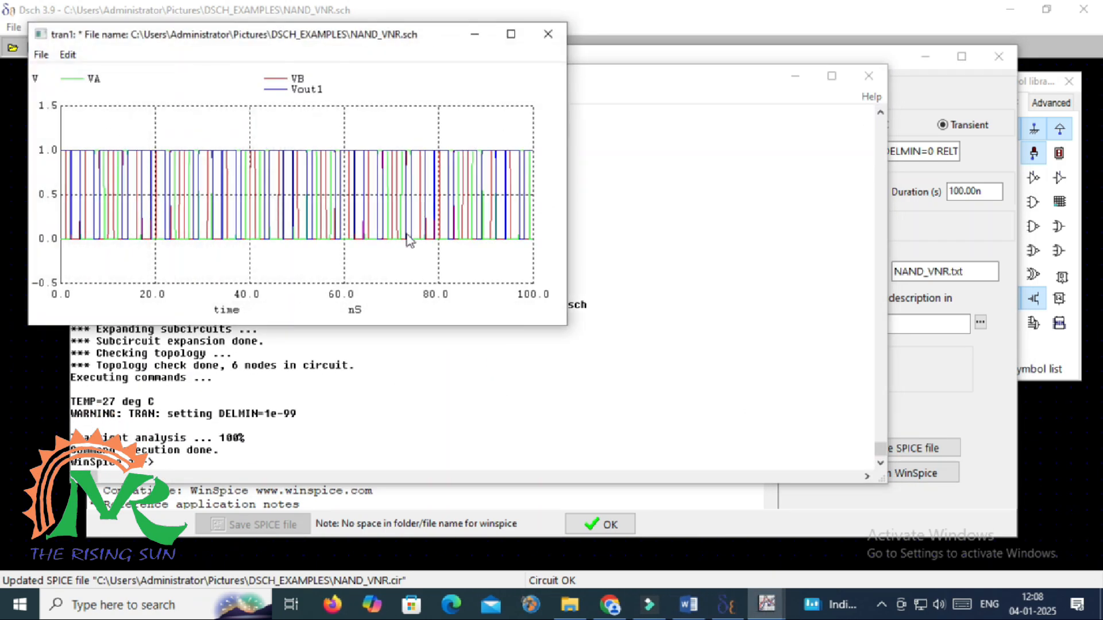
{"action": "left_click", "coordinate": [511, 34]}
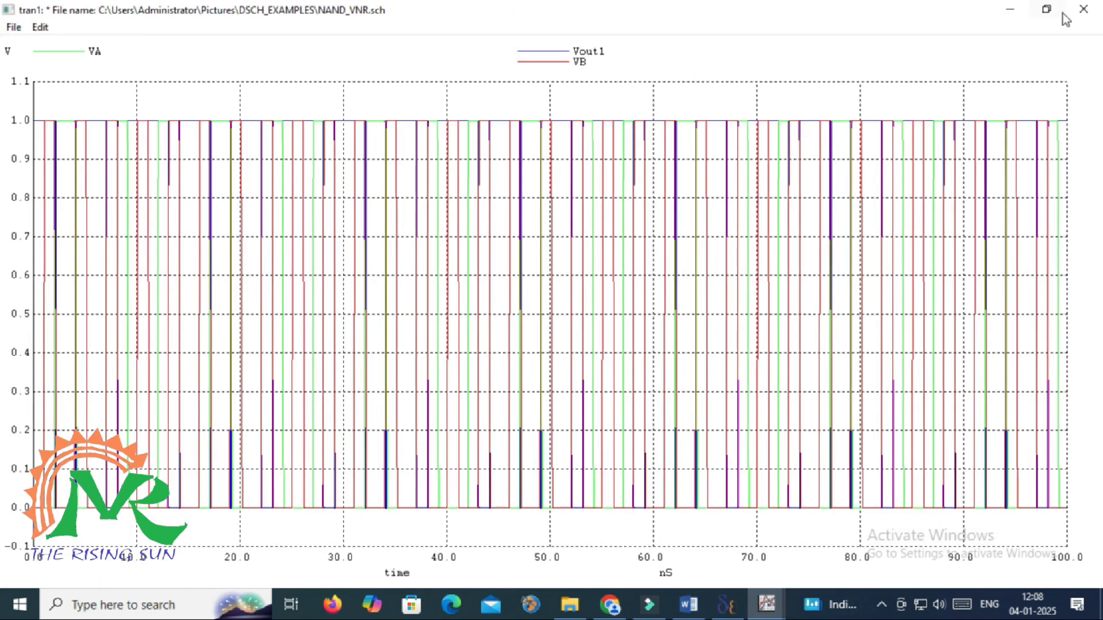
{"action": "left_click", "coordinate": [1083, 9]}
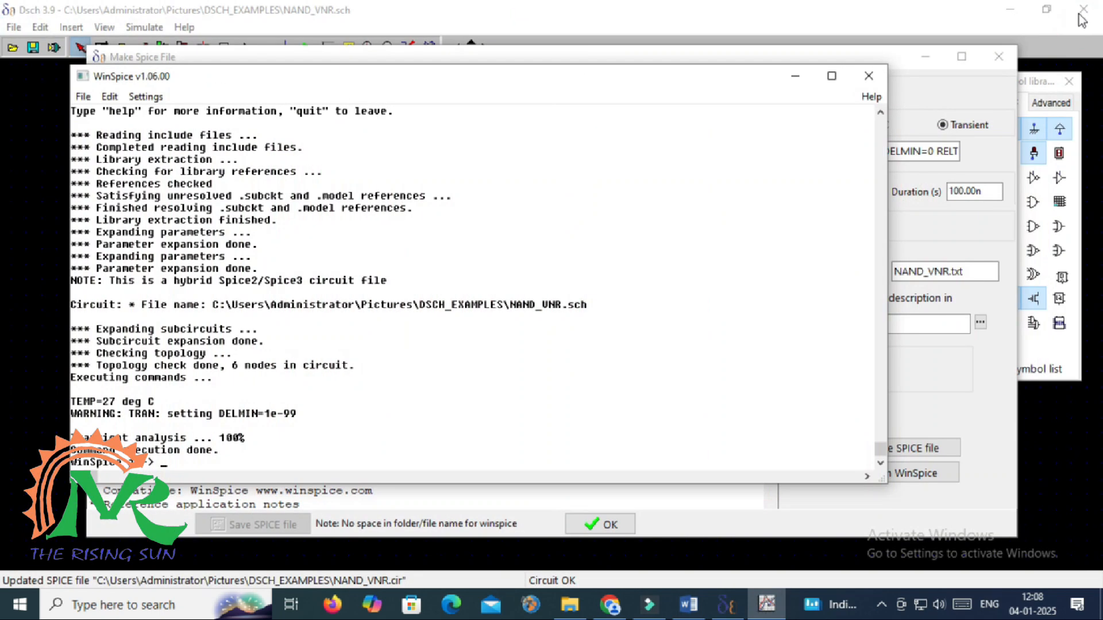
{"action": "left_click", "coordinate": [868, 78]}
Switch to DC analysis, update the netlist, run WinSpice again, then close the SPICE dialog
{"action": "left_click", "coordinate": [869, 124]}
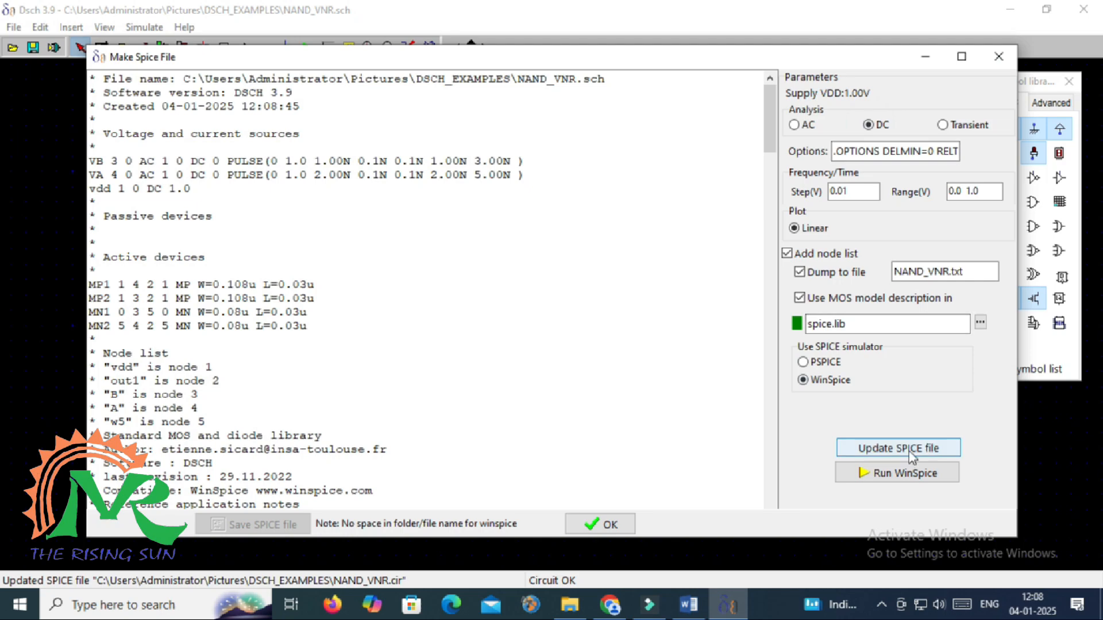
{"action": "left_click", "coordinate": [910, 451]}
{"action": "left_click", "coordinate": [906, 475]}
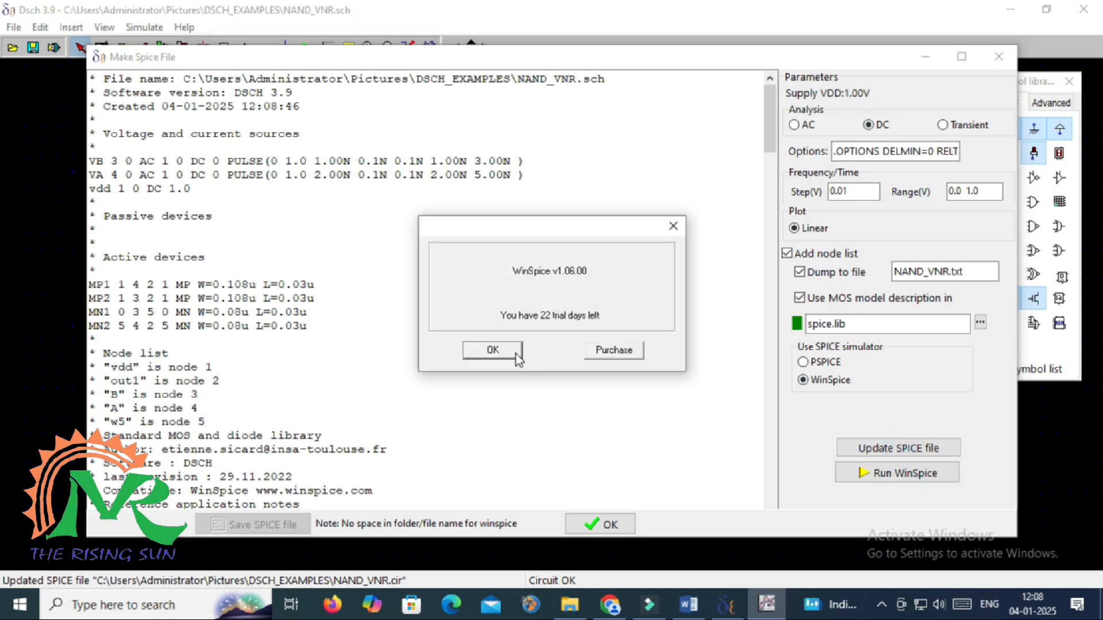
{"action": "left_click", "coordinate": [492, 349]}
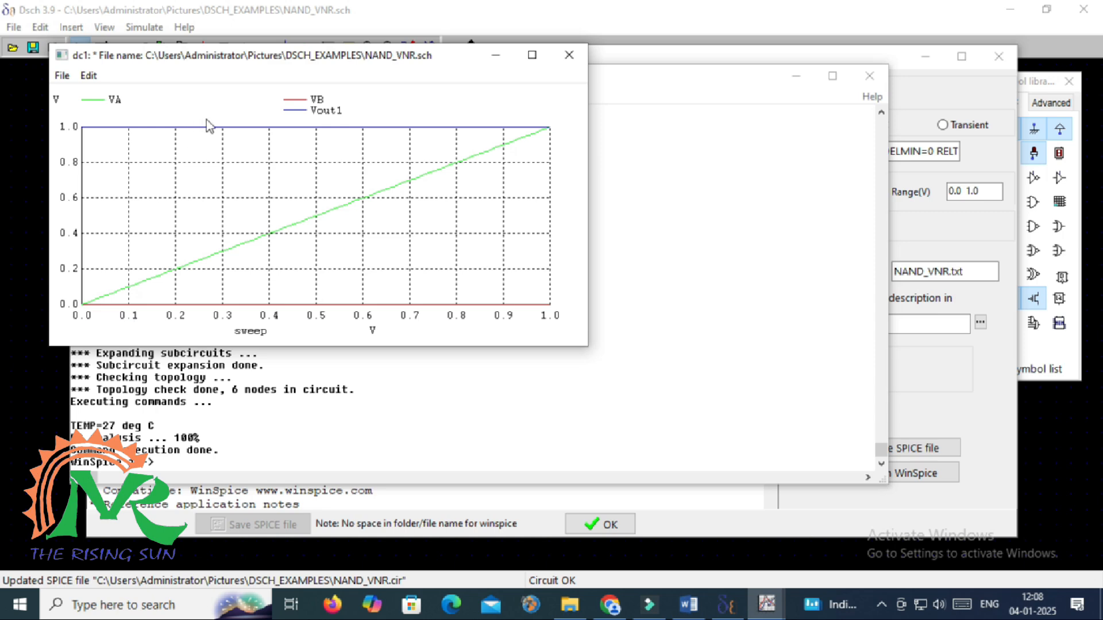
{"action": "left_click", "coordinate": [568, 55]}
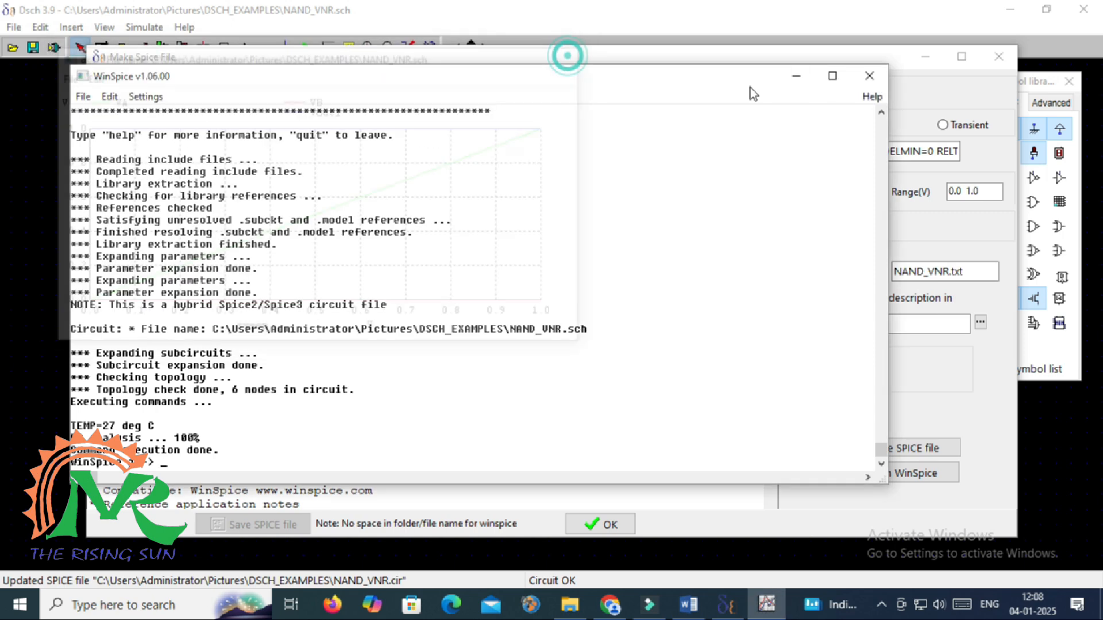
{"action": "left_click", "coordinate": [870, 76]}
{"action": "left_click", "coordinate": [999, 56]}
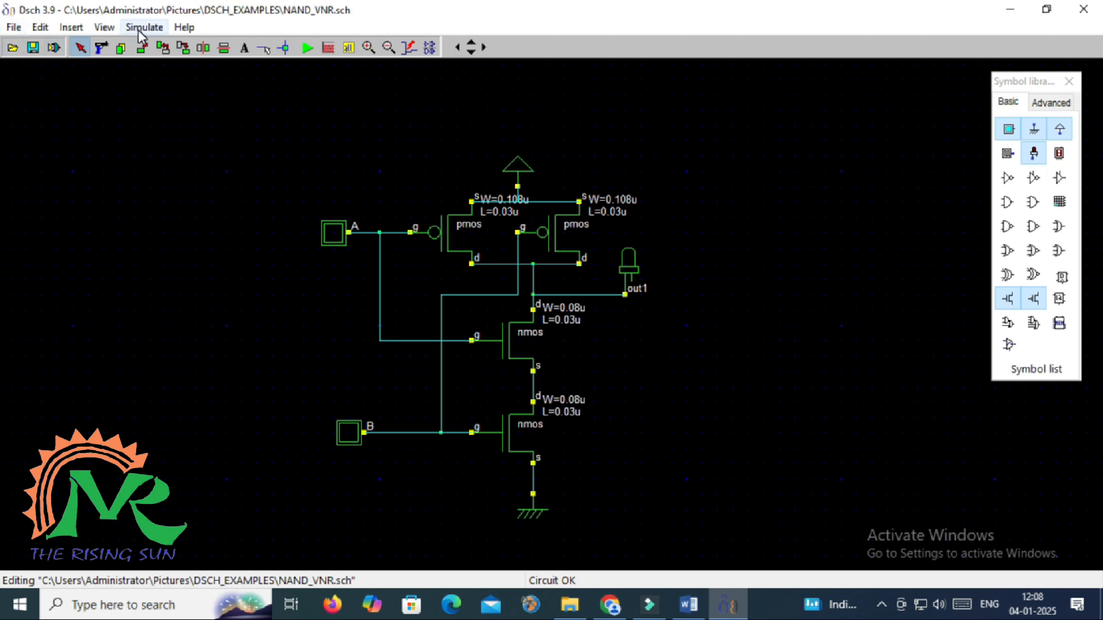
Create the NAND_VNR symbol from the schematic with pins in increasing order, A above B
{"action": "left_click", "coordinate": [14, 27]}
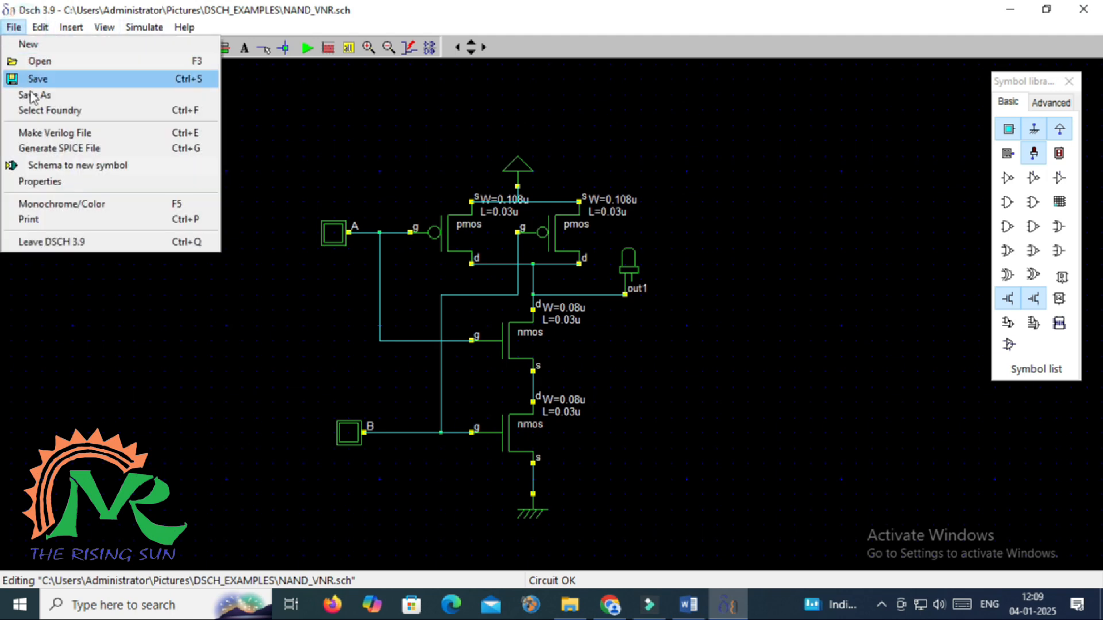
{"action": "left_click", "coordinate": [51, 166]}
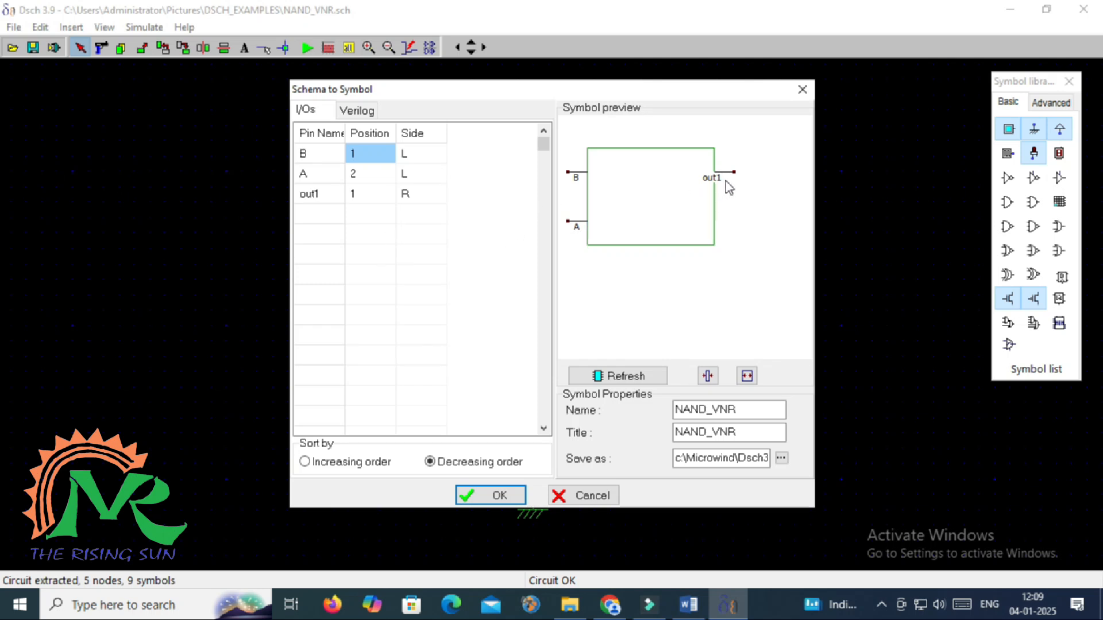
{"action": "left_click", "coordinate": [332, 463]}
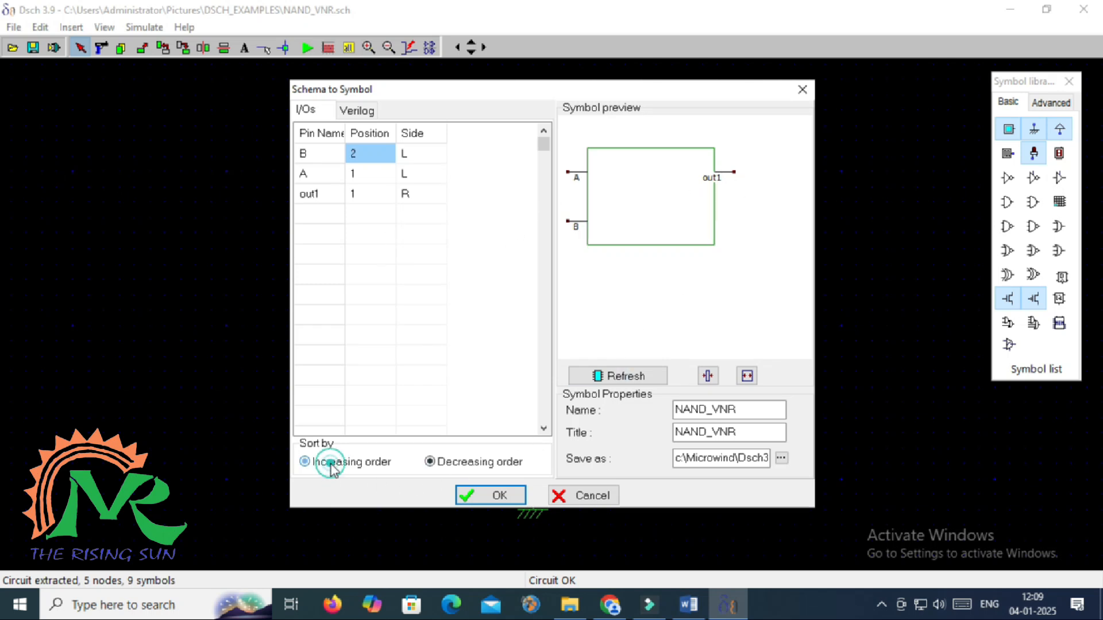
{"action": "left_click", "coordinate": [781, 458]}
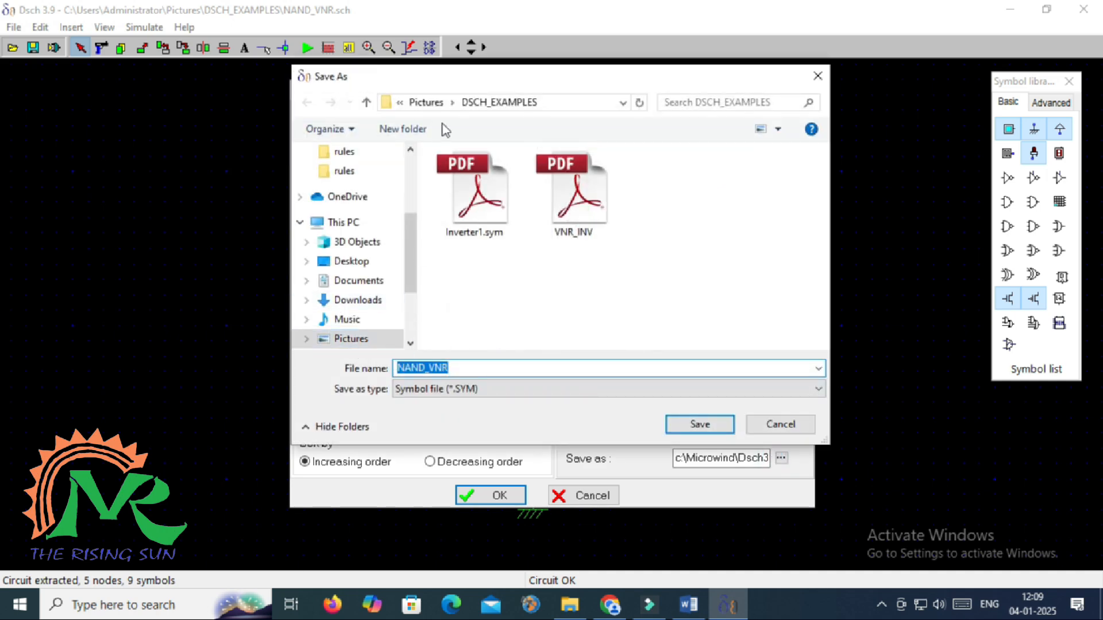
{"action": "left_click", "coordinate": [726, 430]}
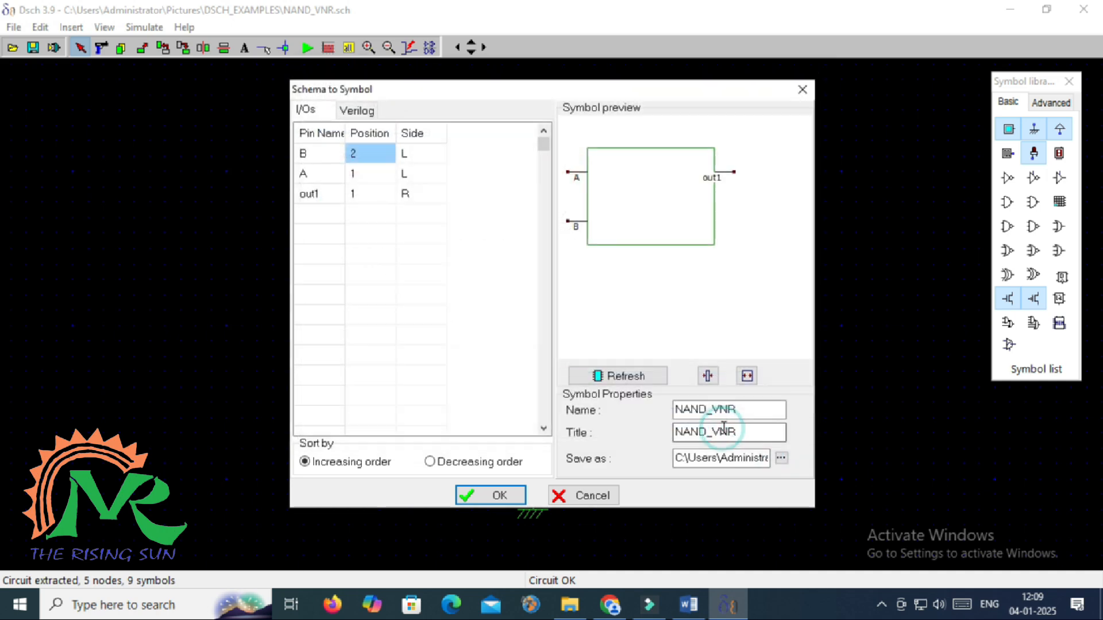
{"action": "left_click", "coordinate": [491, 495]}
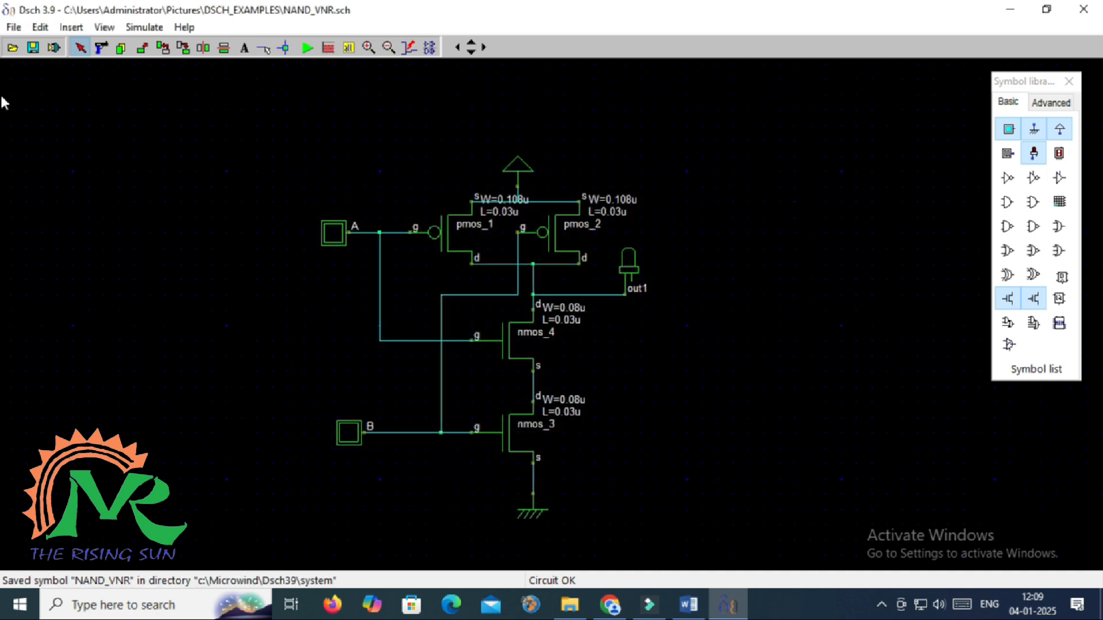
Generate the NAND truth table by logic simulation, giving out1 values 1, 1, 1, 0
{"action": "left_click", "coordinate": [138, 29]}
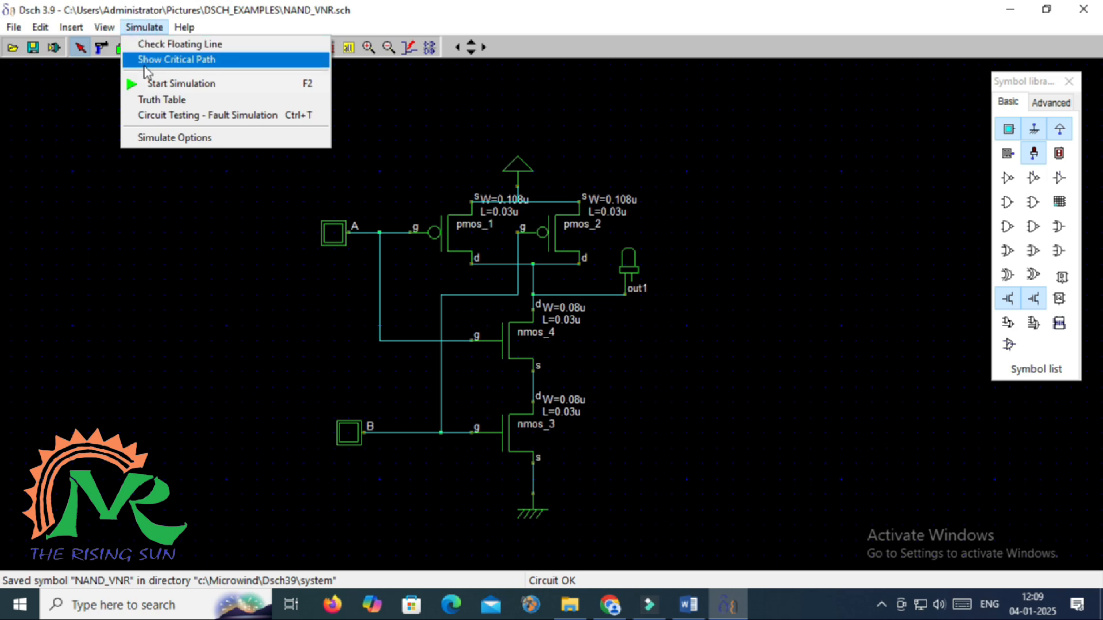
{"action": "left_click", "coordinate": [148, 101]}
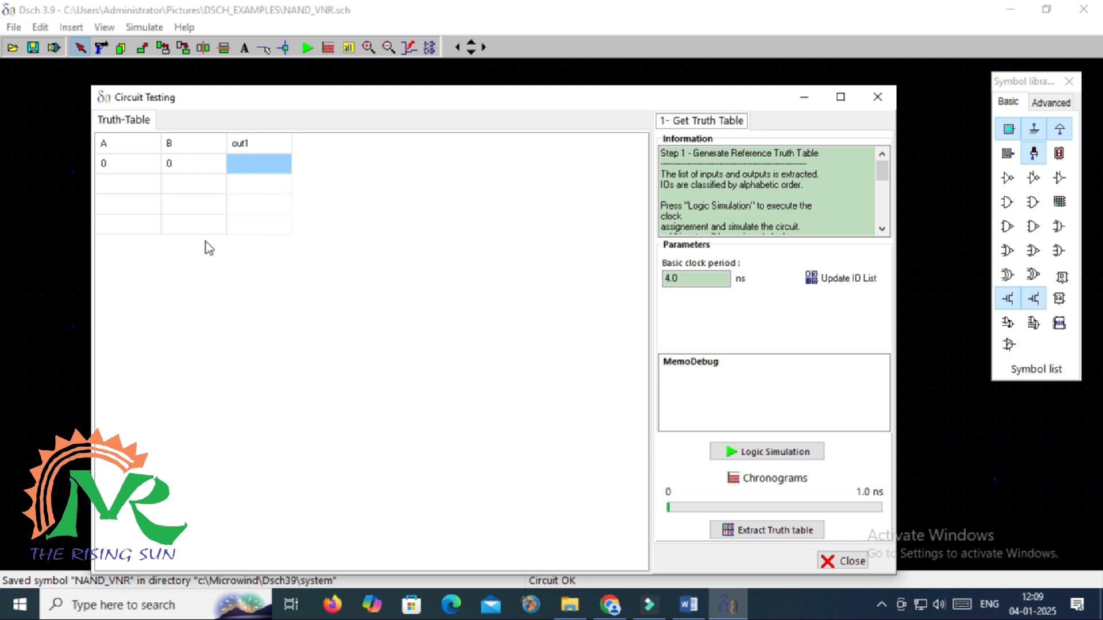
{"action": "left_click", "coordinate": [767, 454]}
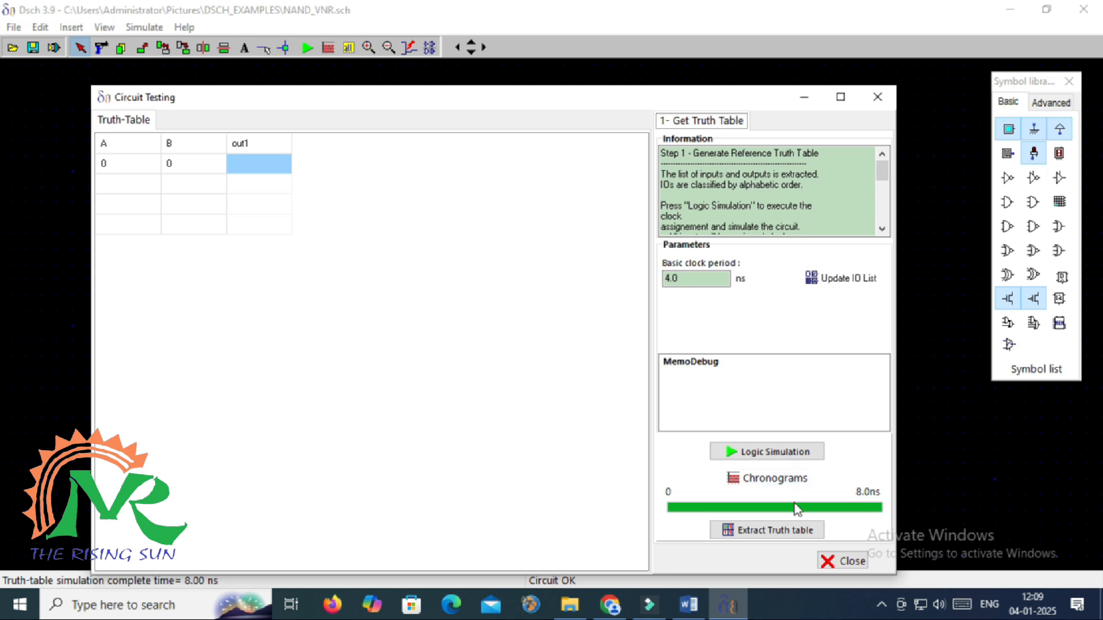
{"action": "left_click", "coordinate": [785, 534]}
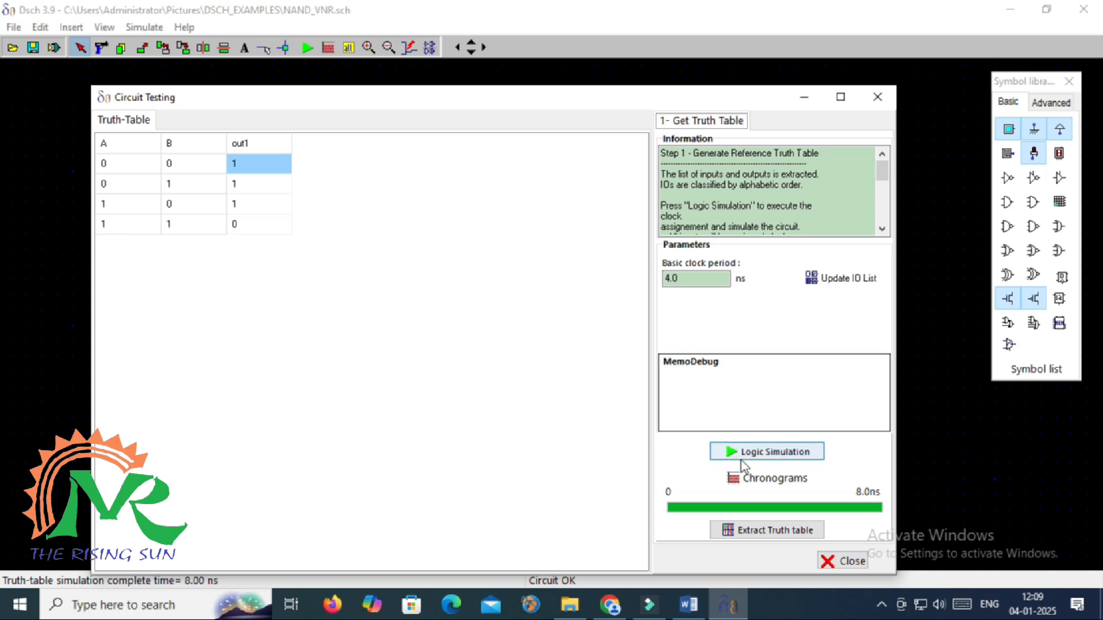
Review the A, B and out1 timing diagrams, then close them and Circuit Testing
{"action": "left_click", "coordinate": [764, 479]}
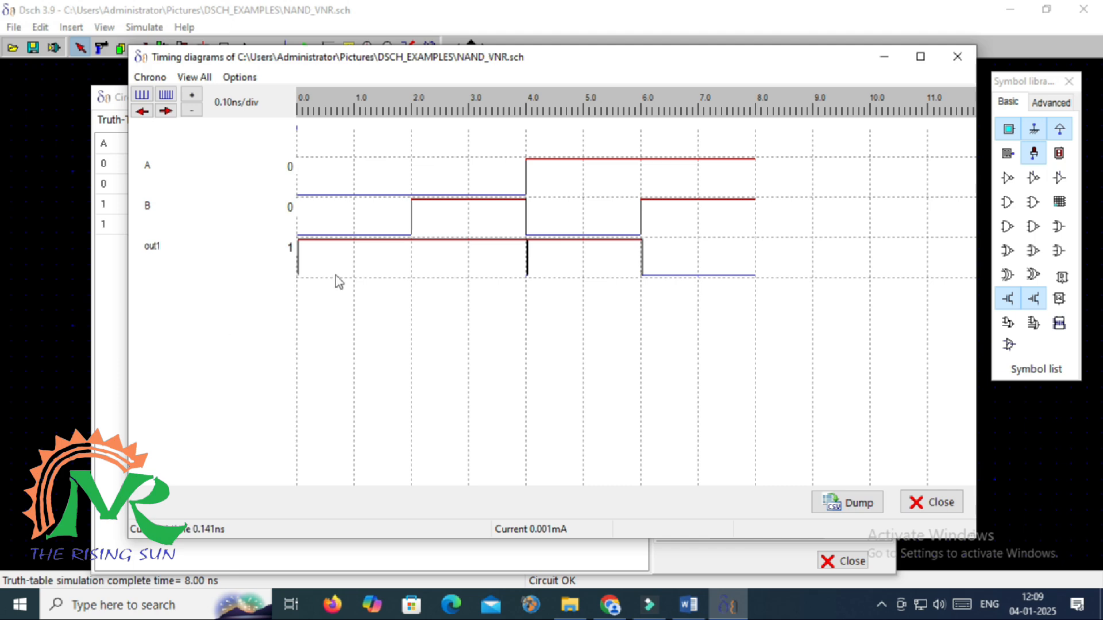
{"action": "left_click", "coordinate": [955, 57]}
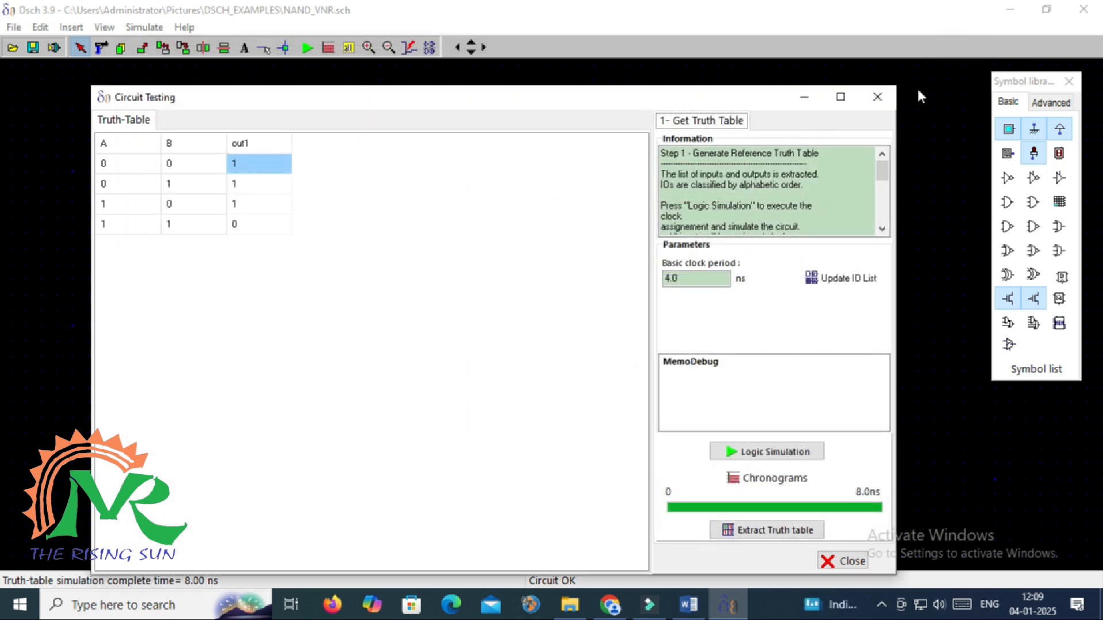
{"action": "left_click", "coordinate": [880, 102]}
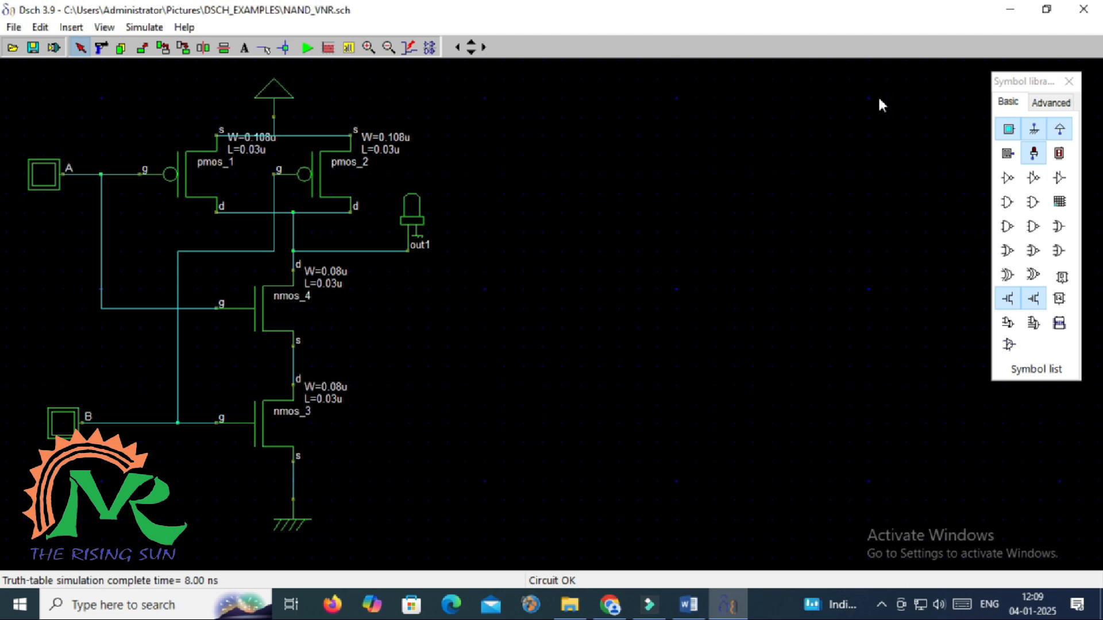
Start the NAND_VNR simulation, bringing the schematic into Dsch2 with W=2.0u/1.0u, L=0.12u transistors
{"action": "left_click", "coordinate": [308, 48]}
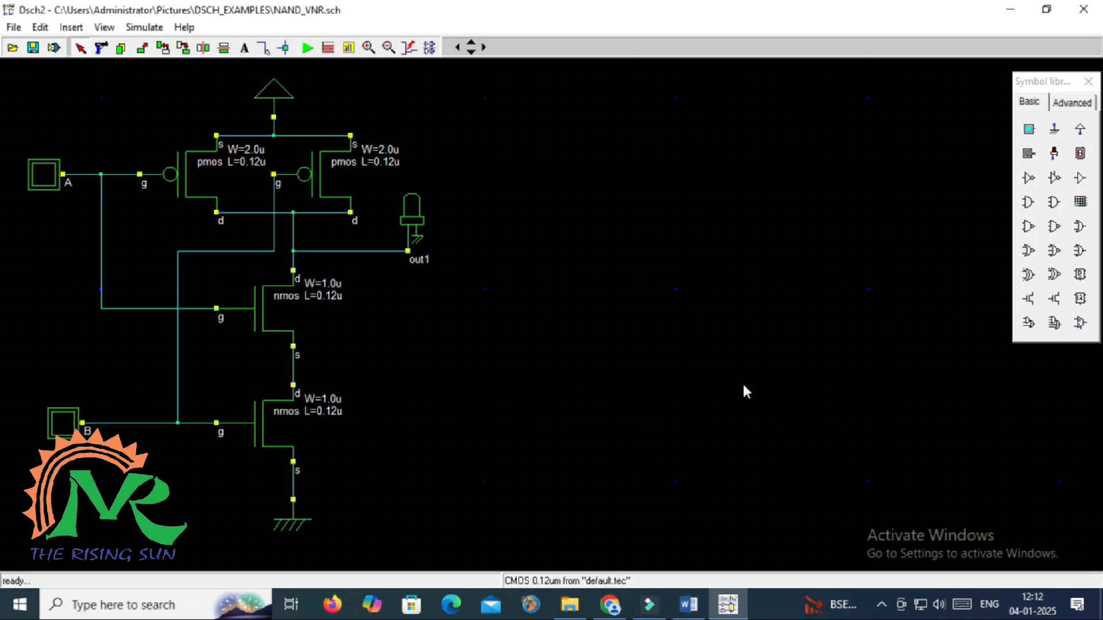
Run the Dsch2 simulation and toggle B on, A on, then B off, leaving out1 at 1
{"action": "left_click", "coordinate": [308, 48]}
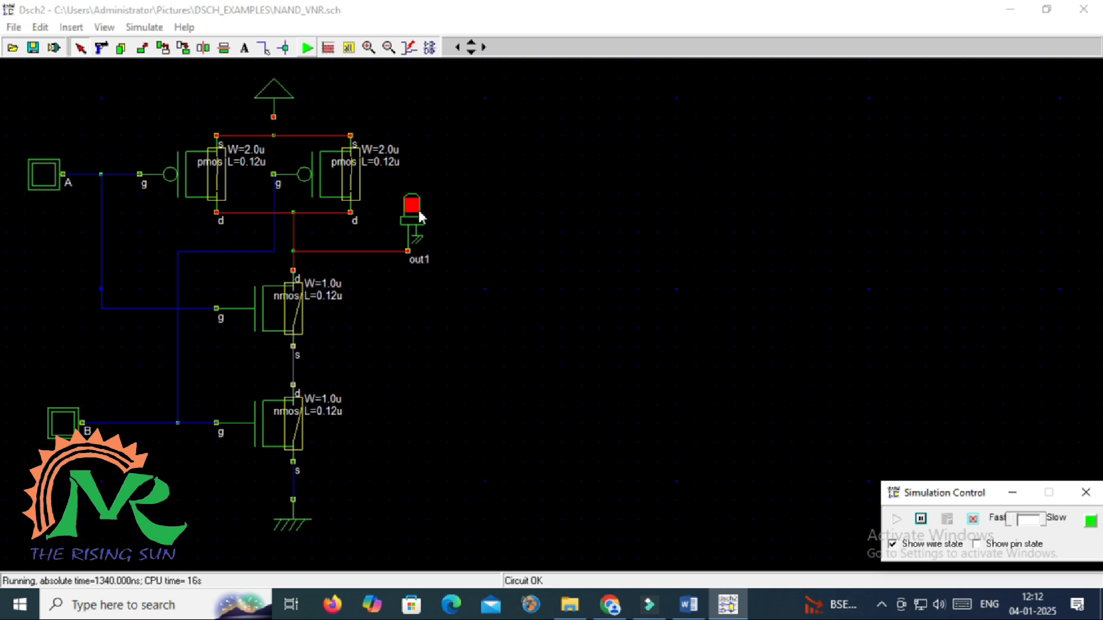
{"action": "left_click", "coordinate": [64, 425]}
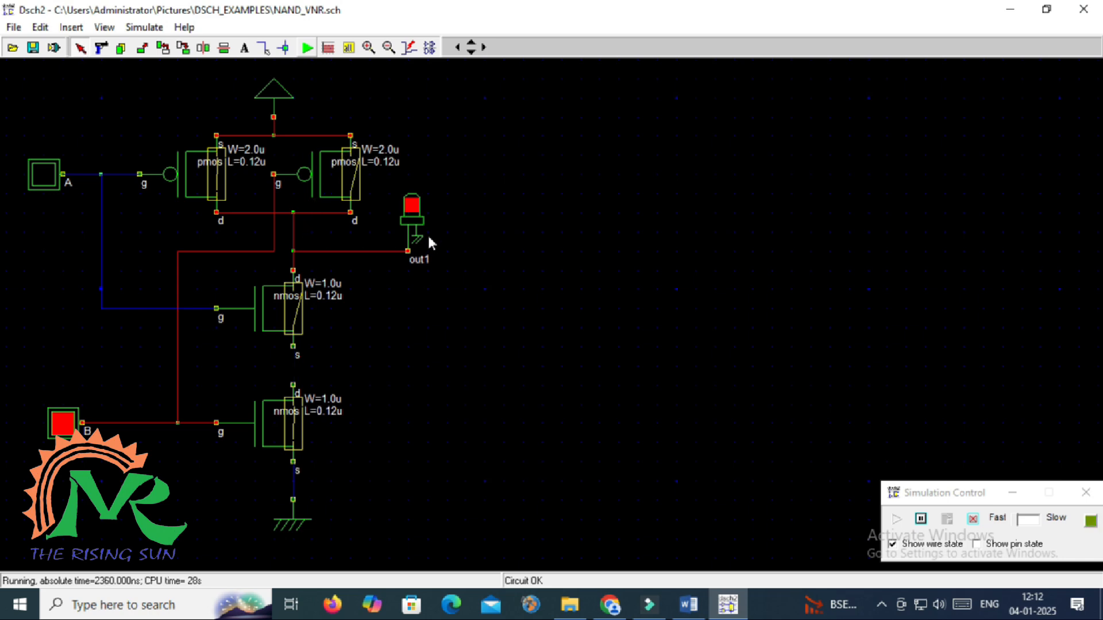
{"action": "left_click", "coordinate": [53, 180]}
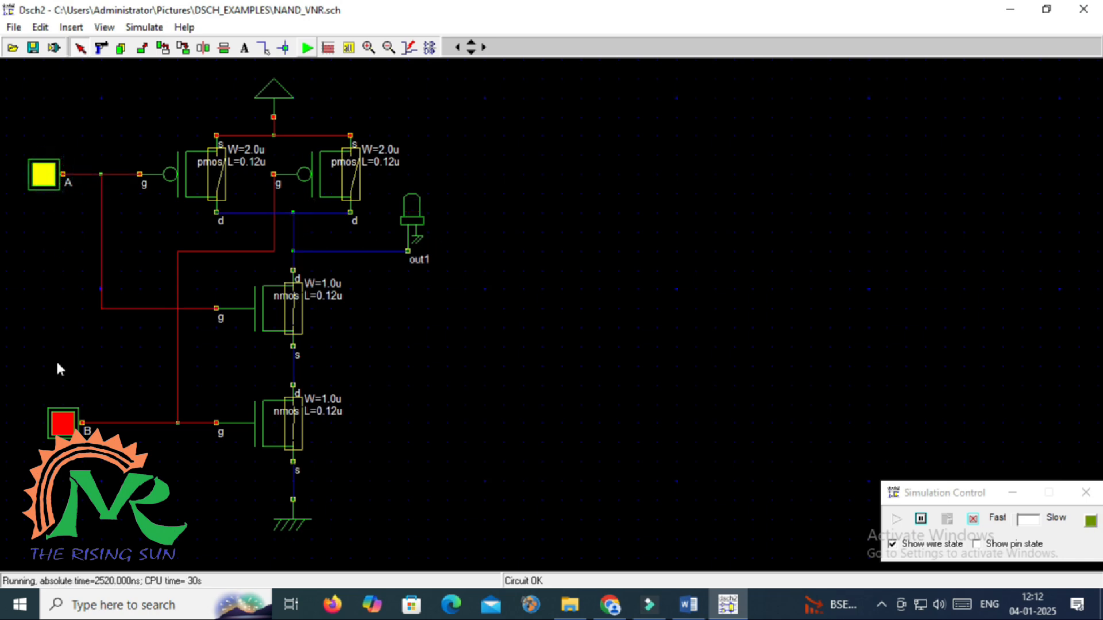
{"action": "left_click", "coordinate": [68, 426]}
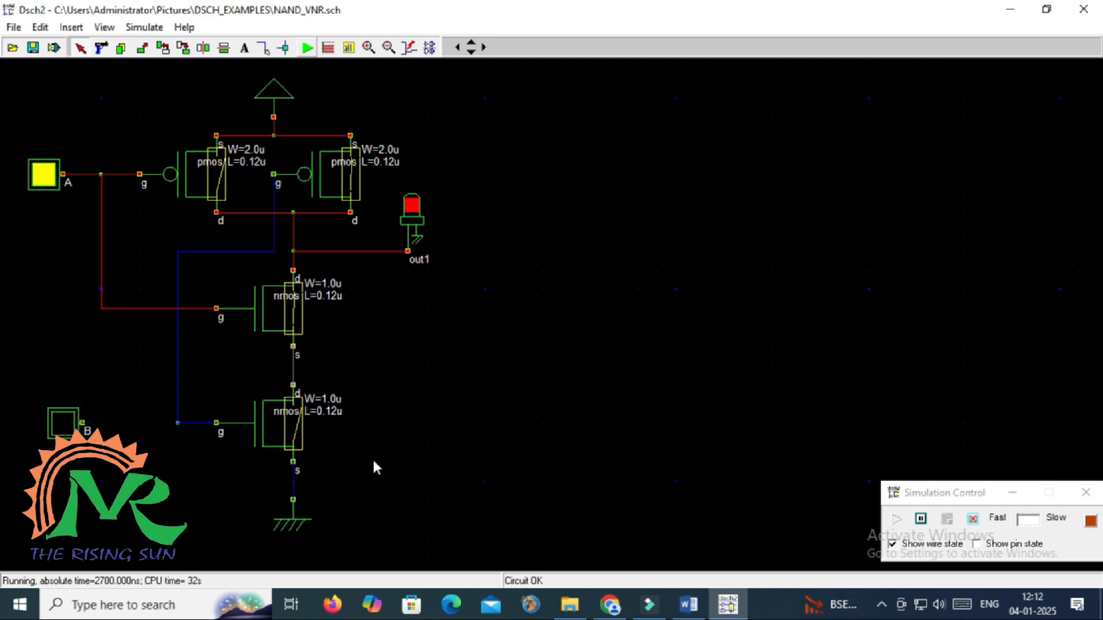